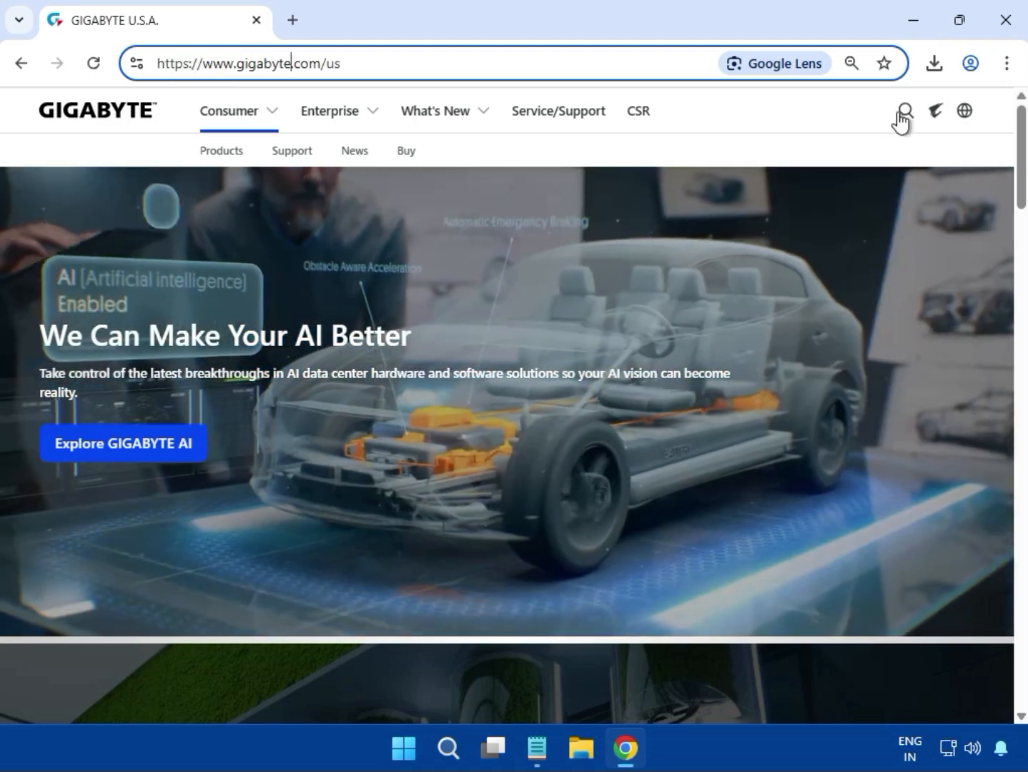
Search the GIGABYTE site for the B650 UD AX motherboard
click(899, 114)
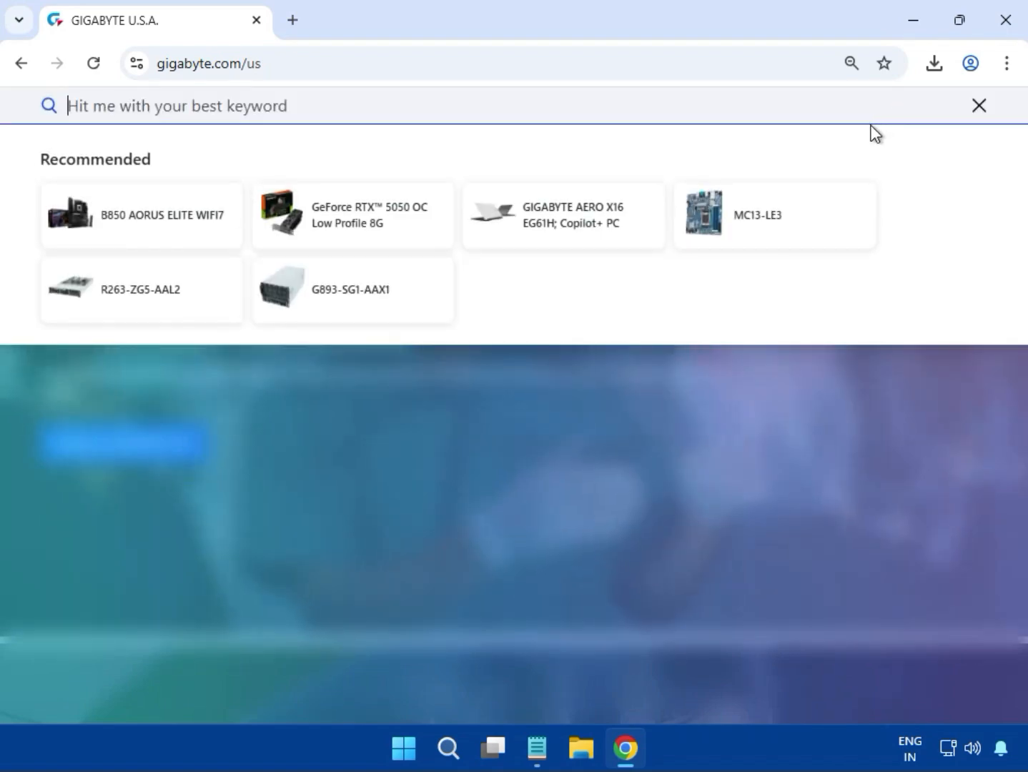
text(B650 UD AX)
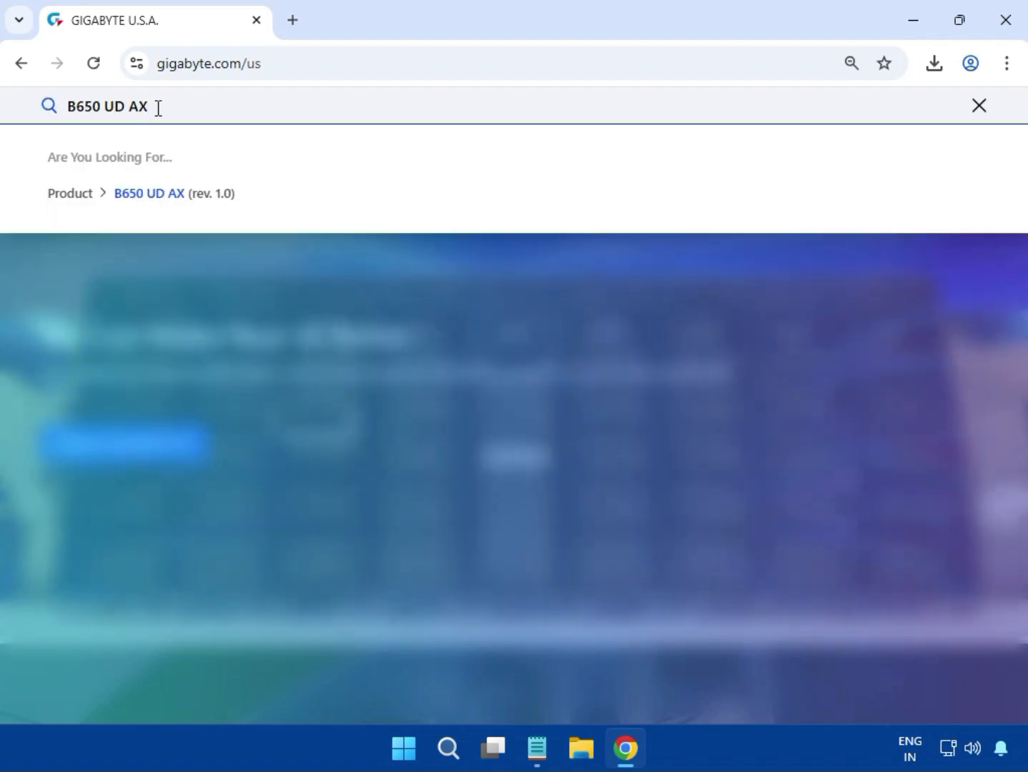
key(Return)
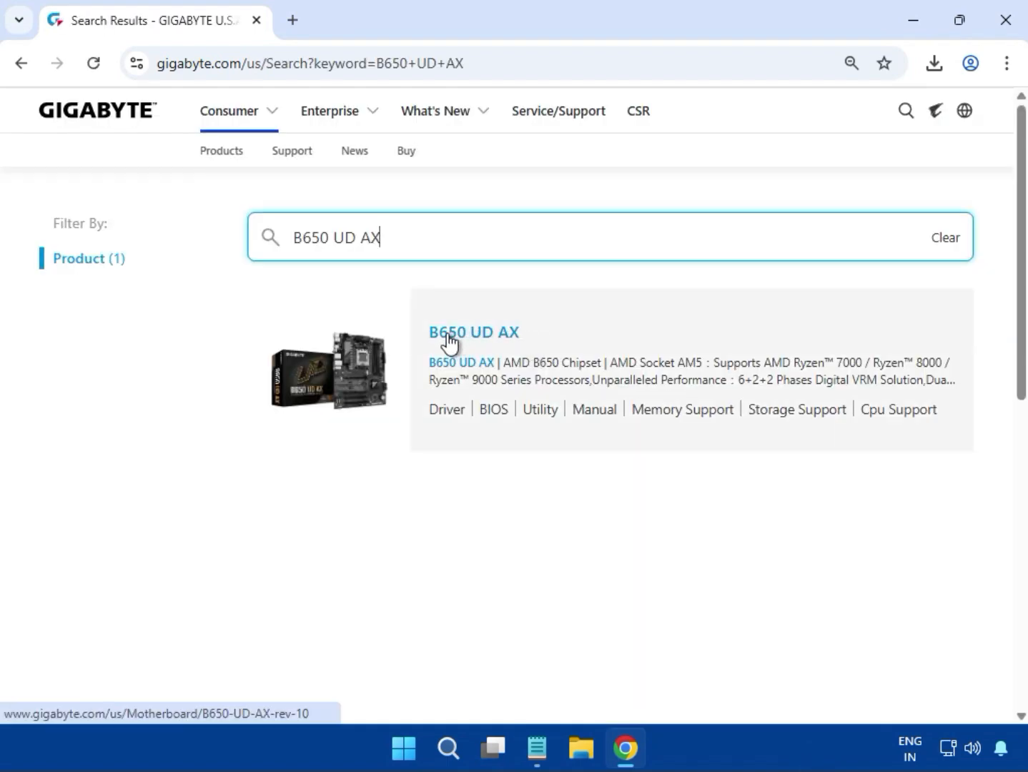
Open the B650 UD AX product's support downloads and filter the drivers to Windows 11 64bit
click(458, 335)
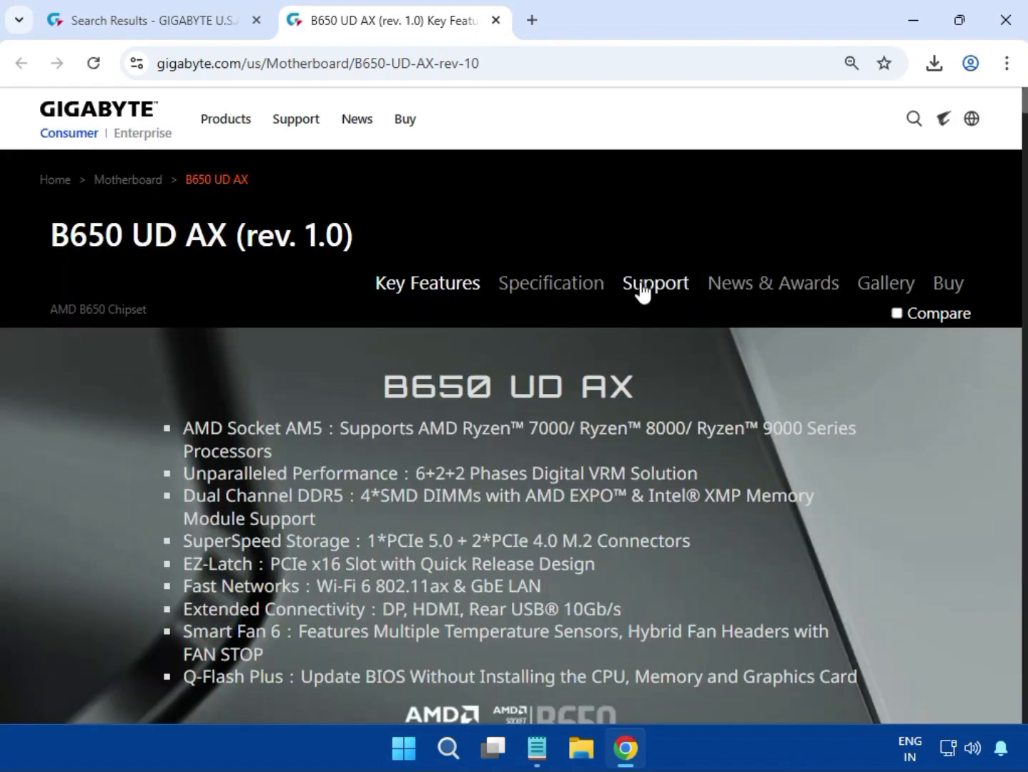
click(644, 284)
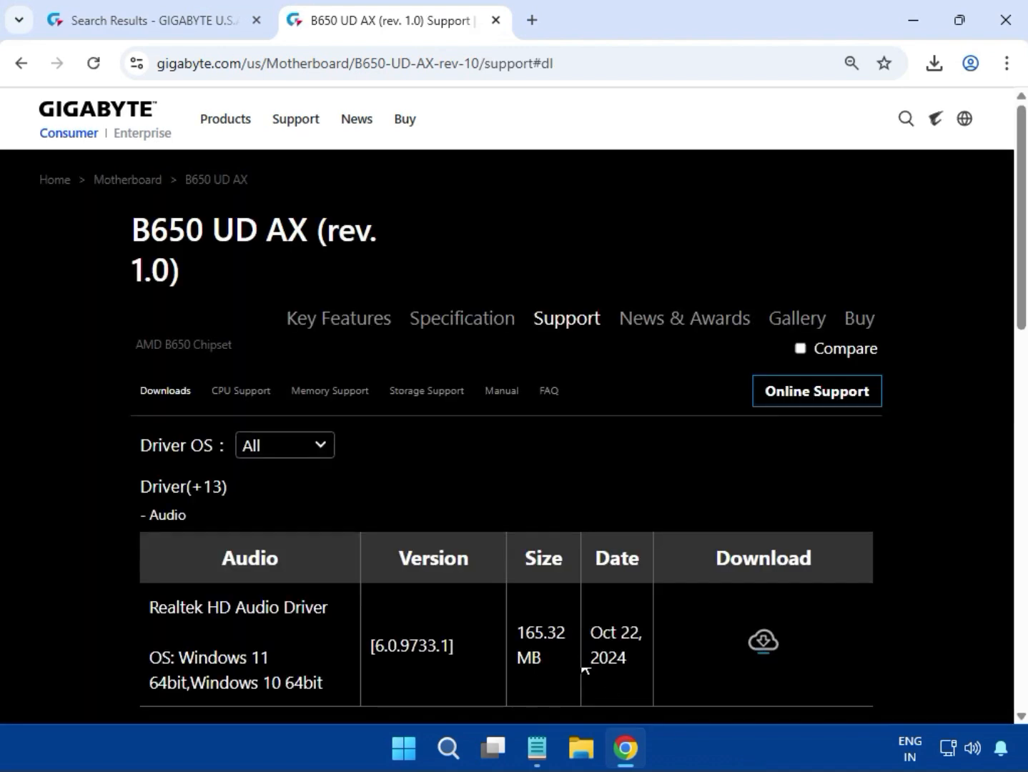
click(321, 446)
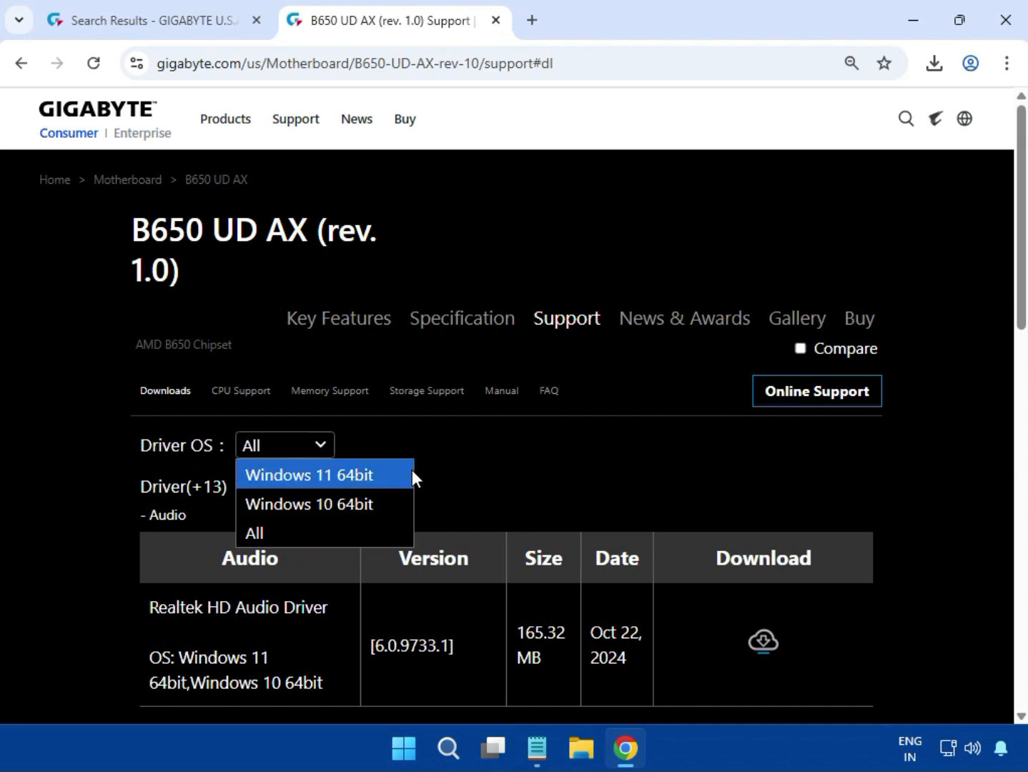
click(373, 481)
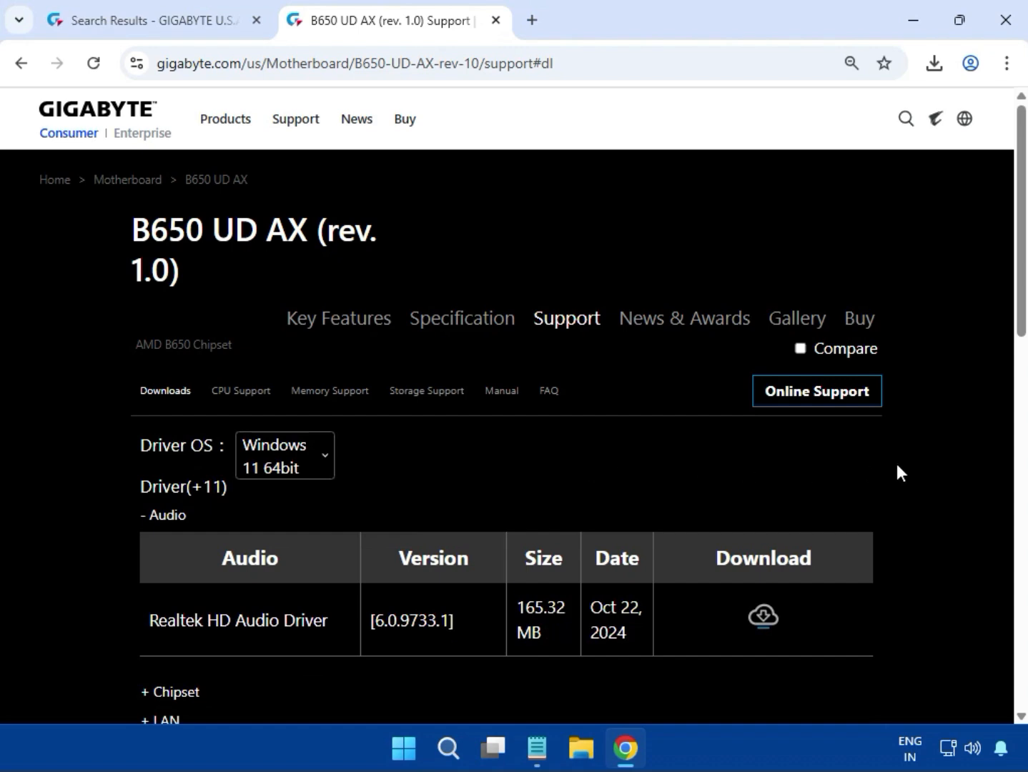
Download the Realtek HD Audio Driver from the Audio driver list
scroll(897, 465, down, 3)
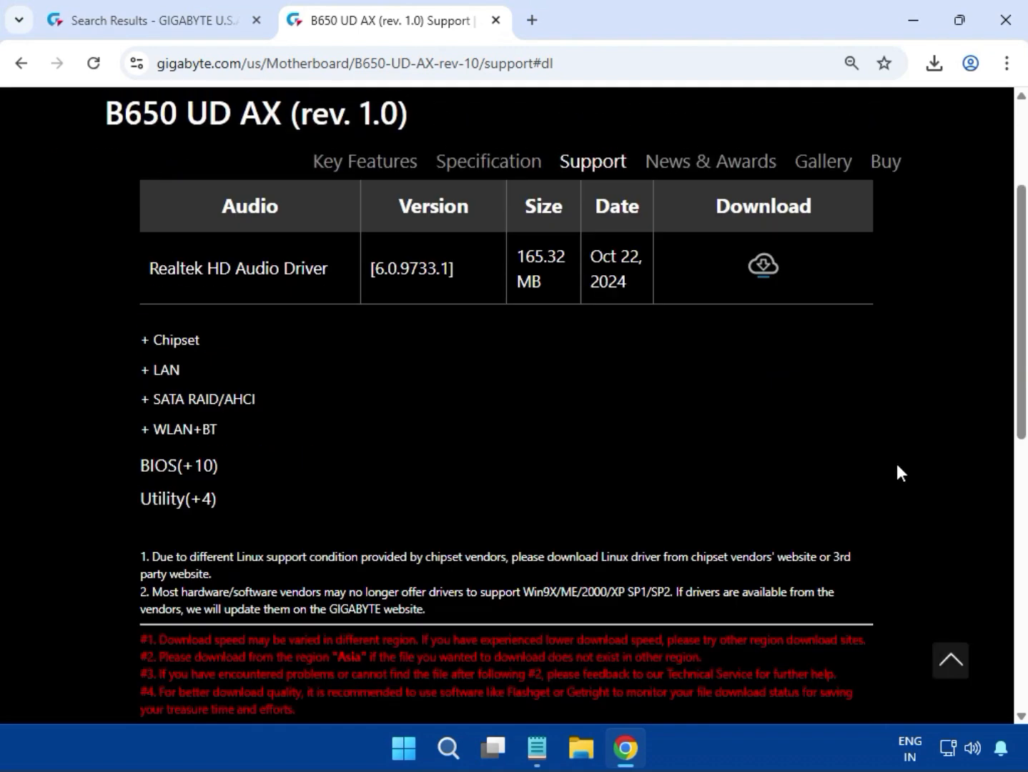
scroll(896, 463, up, 3)
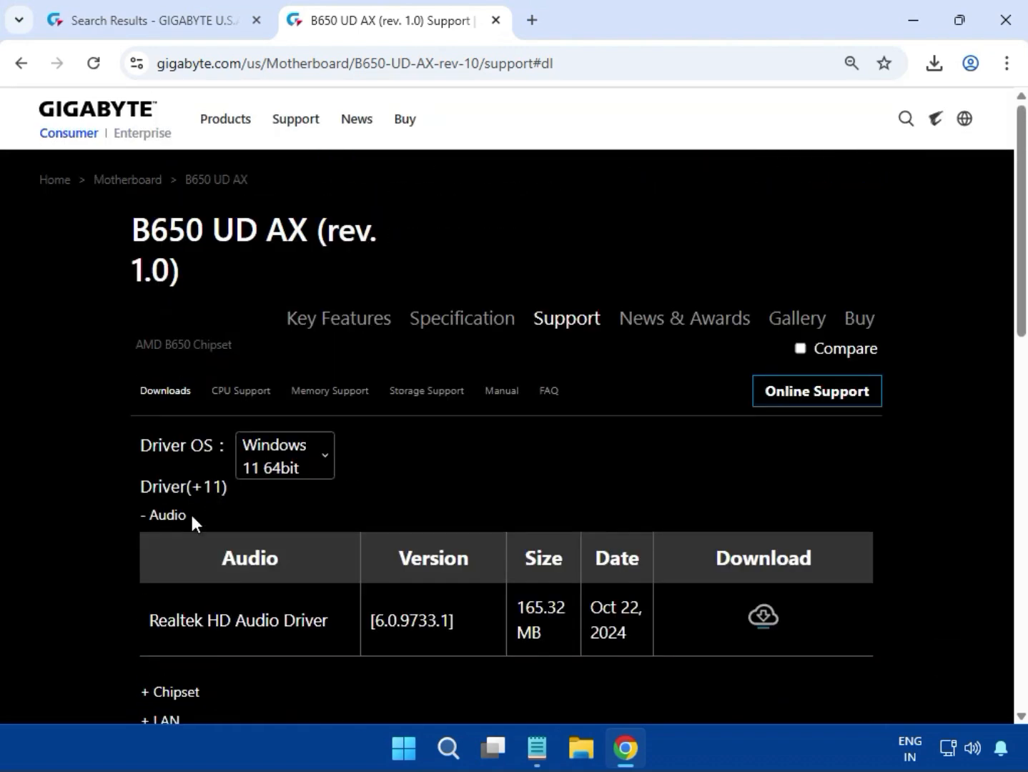
drag(189, 515, 153, 517)
drag(150, 620, 337, 623)
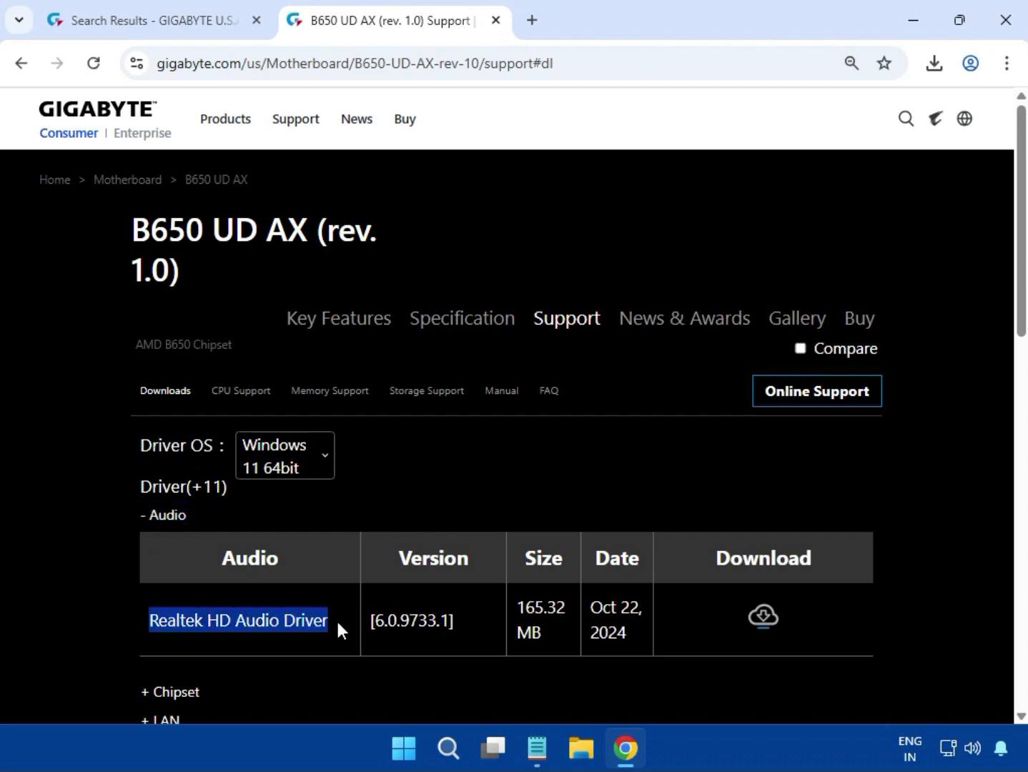
click(755, 621)
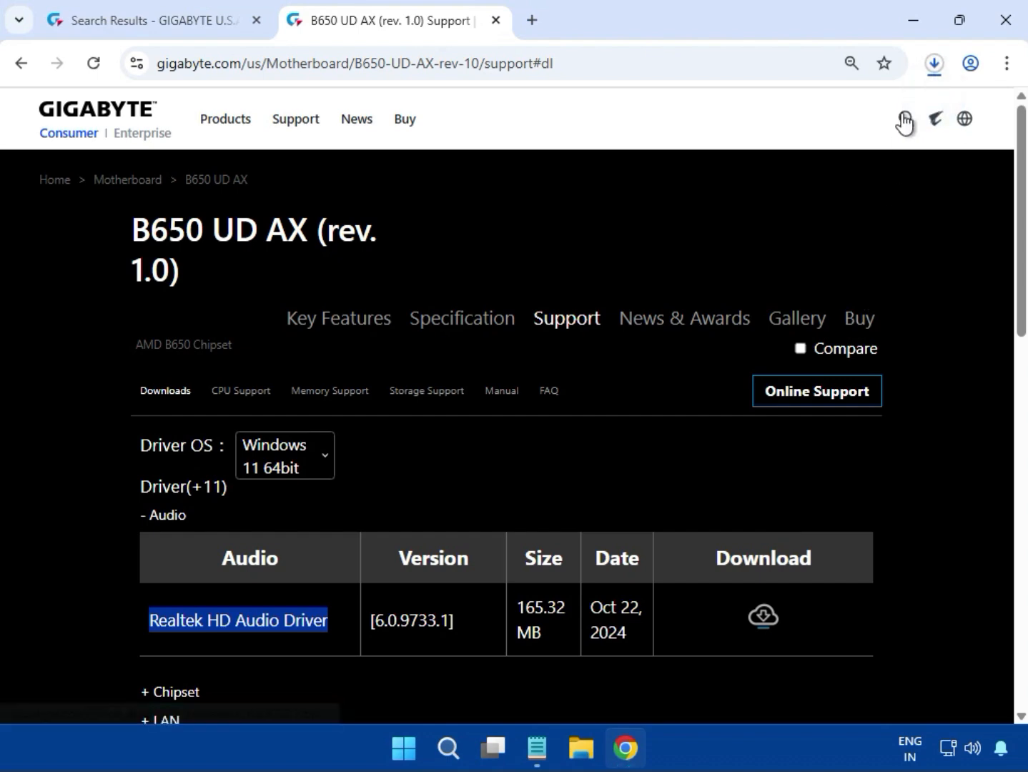
Open the downloaded Realtek audio driver zip from the browser's download history
click(934, 64)
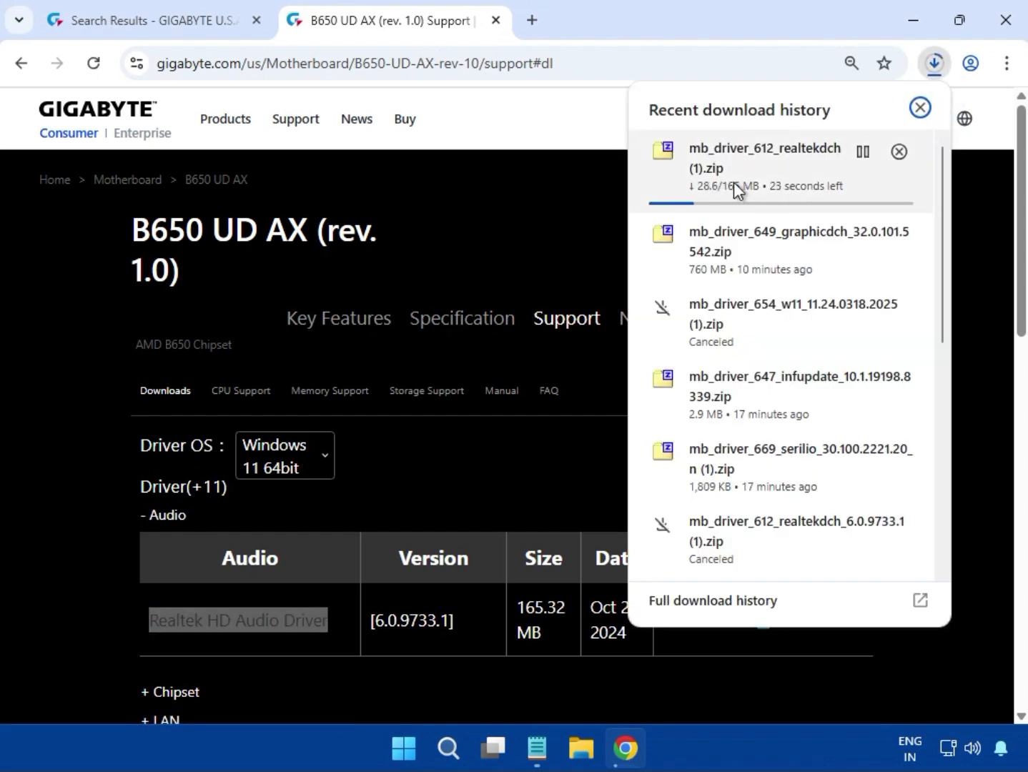
scroll(776, 366, down, 5)
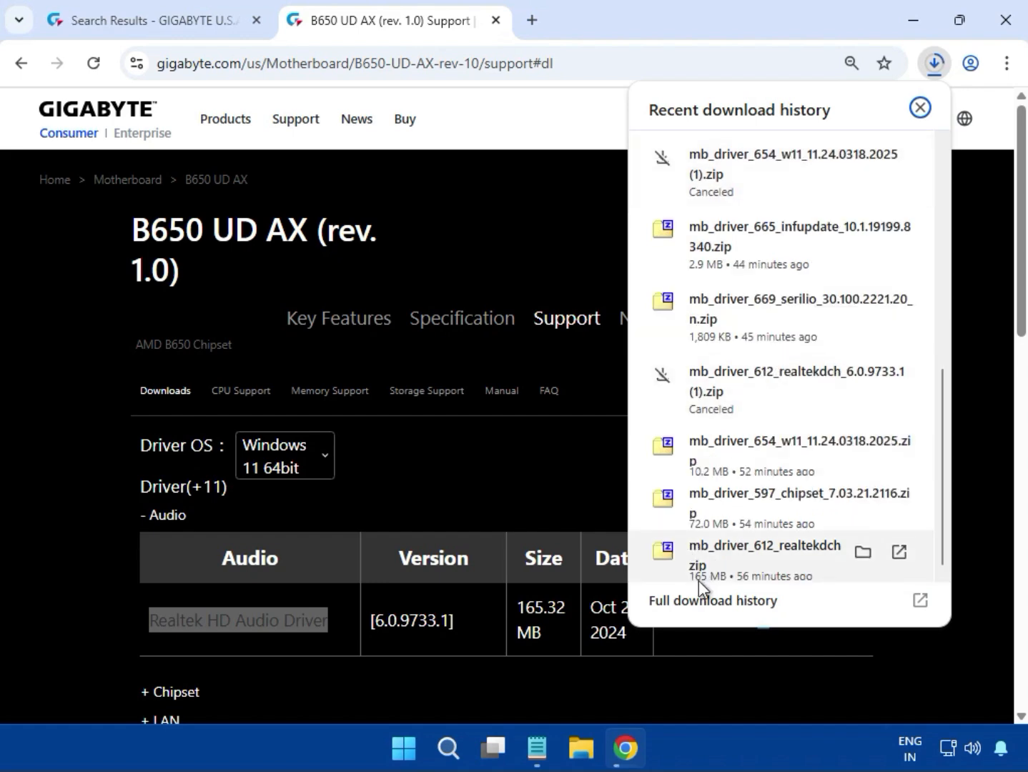
click(722, 564)
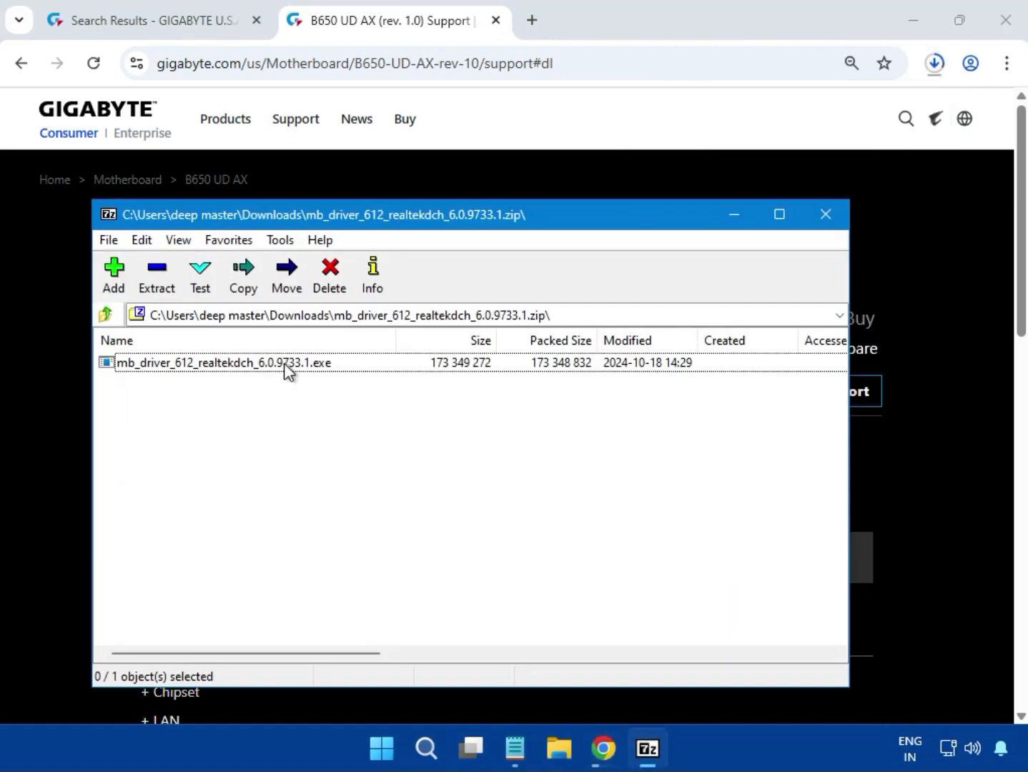
Run the mb_driver_612_realtekdch_6.0.9733.1.exe installer from the archive, allowing it to make changes, and close the archive window
double_click(283, 364)
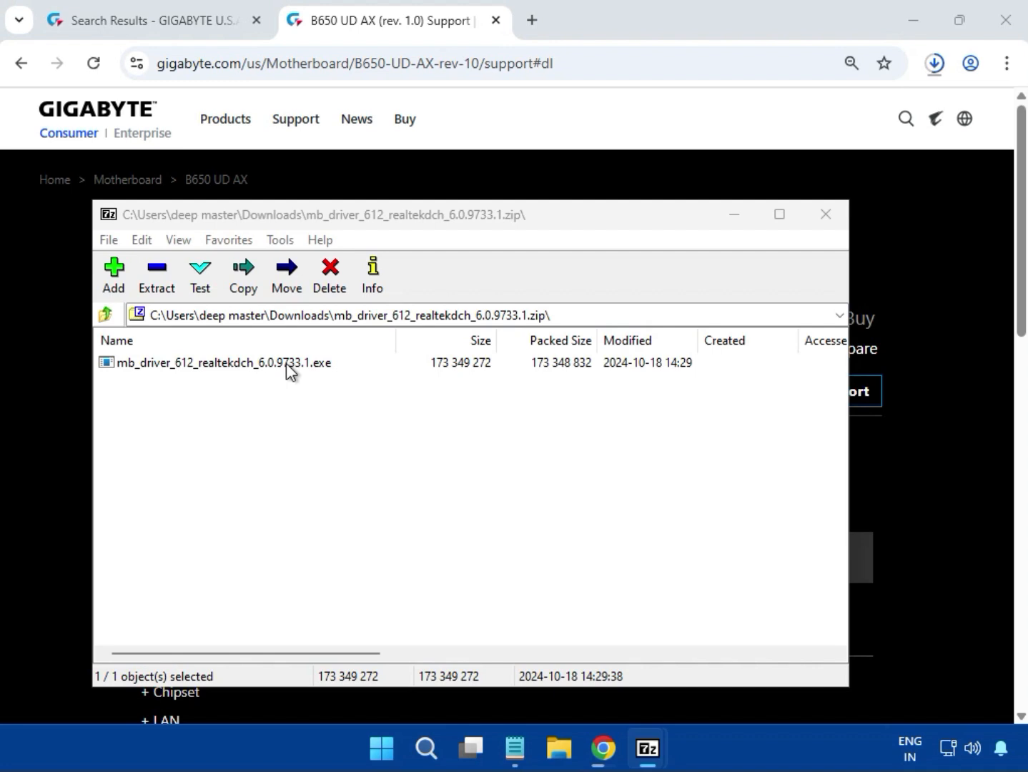
click(286, 363)
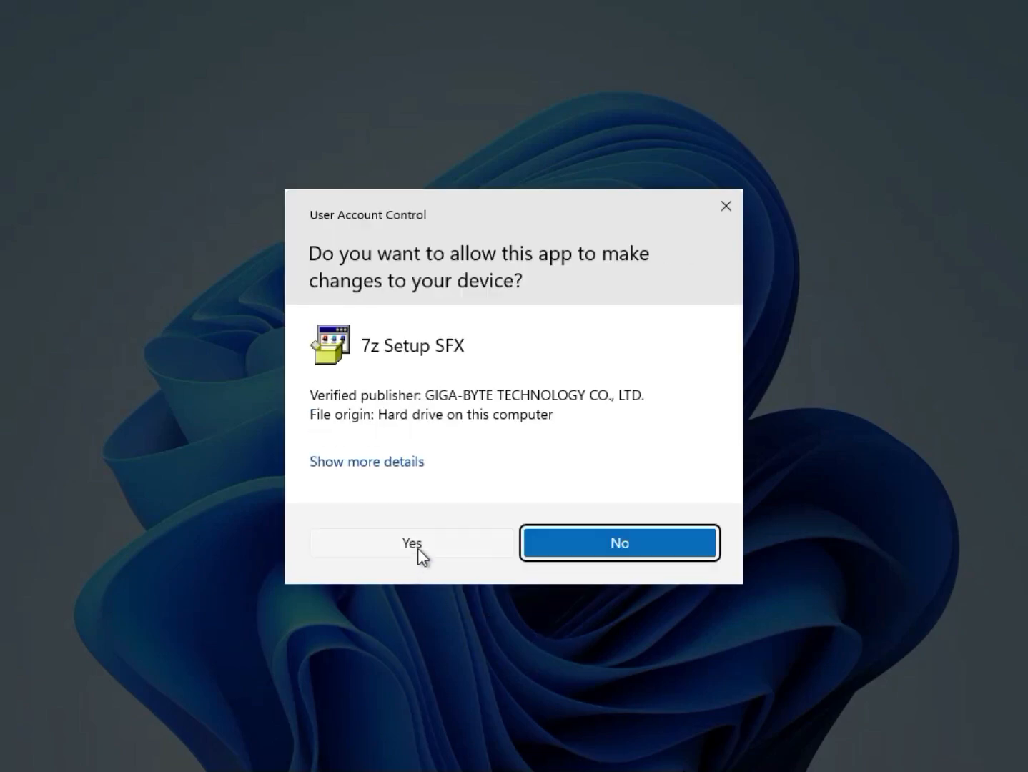
click(417, 548)
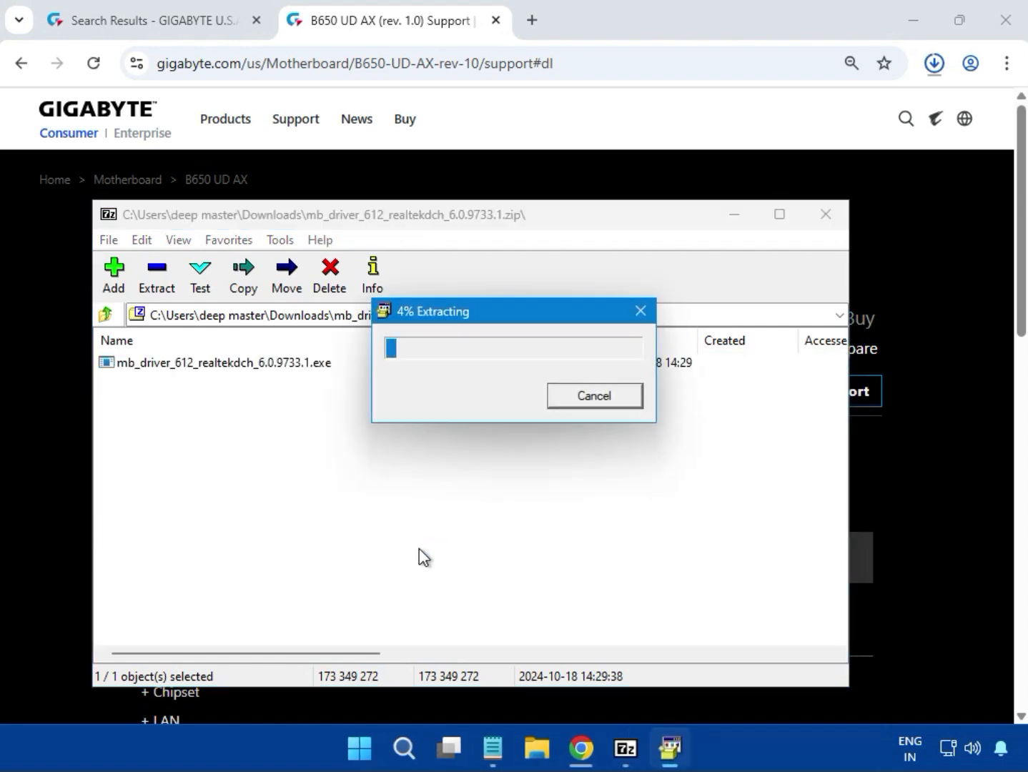
drag(476, 308, 450, 390)
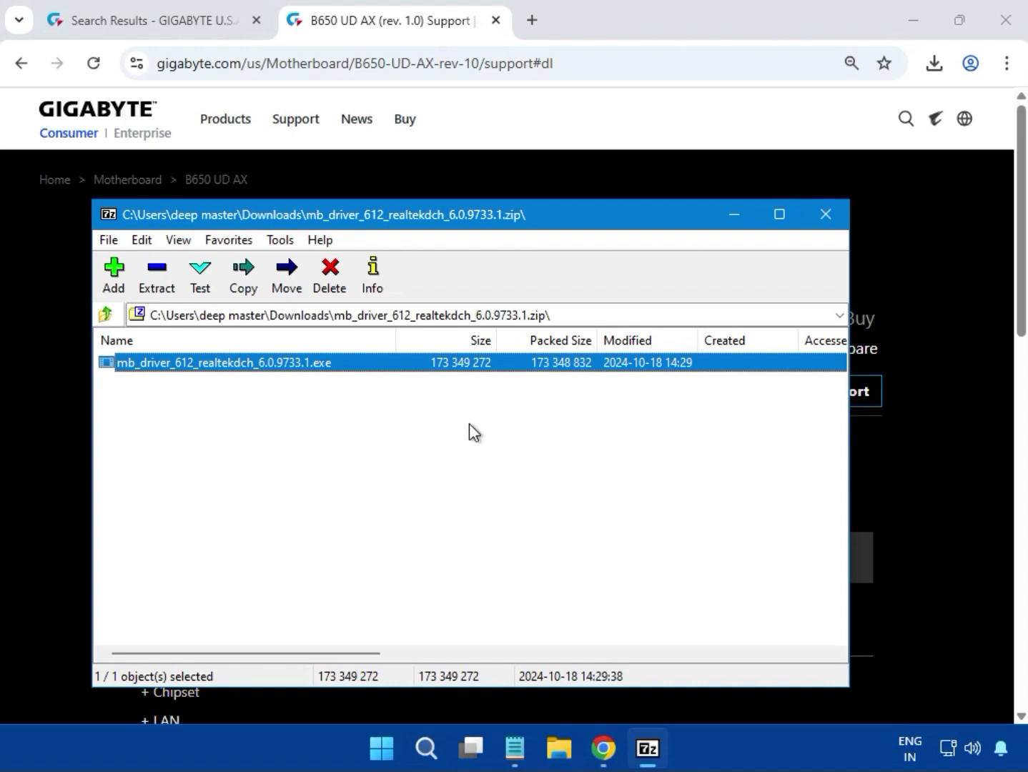
click(826, 216)
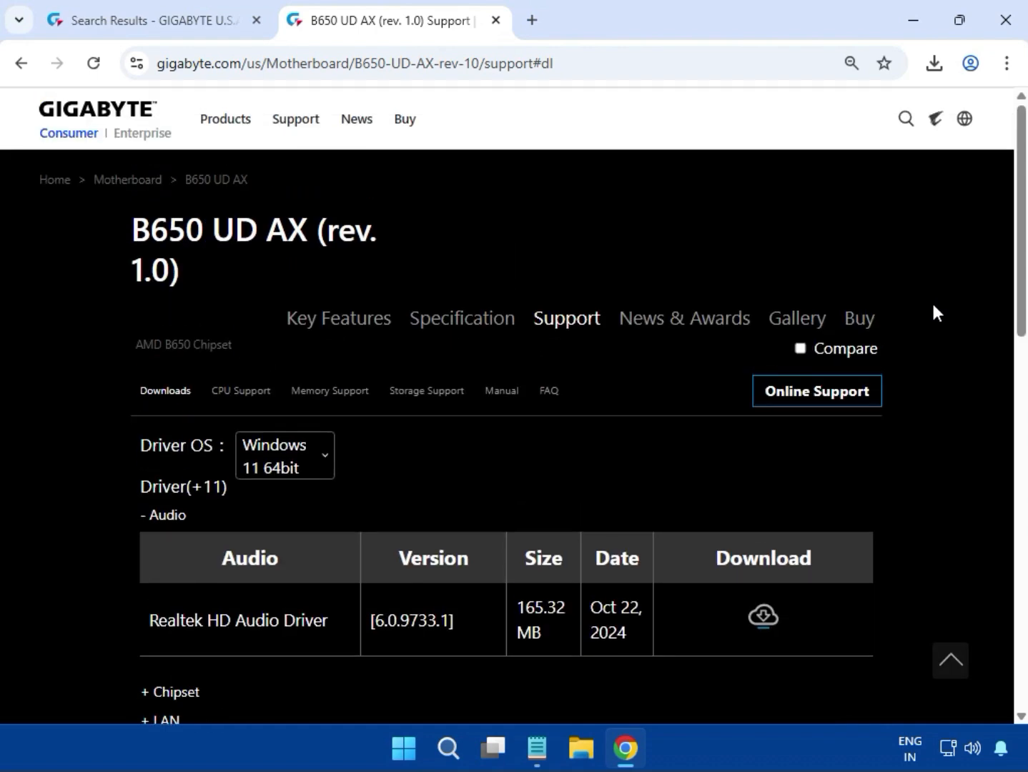
Expand the Chipset driver section and download the AMD Chipset Driver
scroll(932, 301, down, 5)
drag(200, 340, 134, 336)
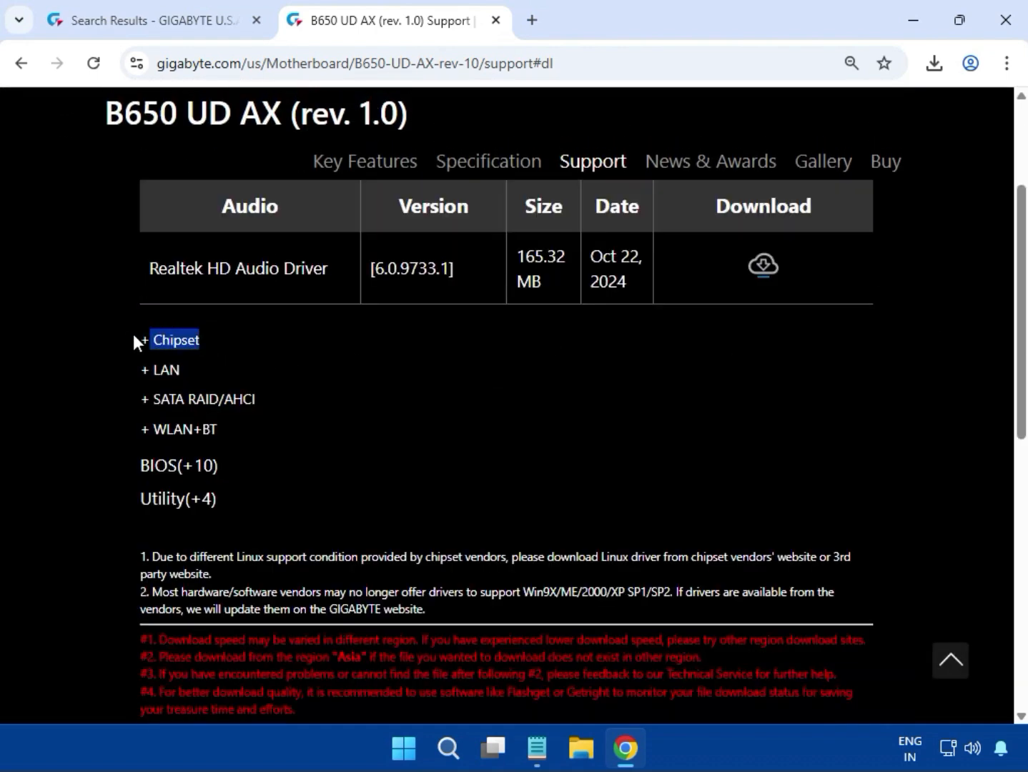
click(164, 341)
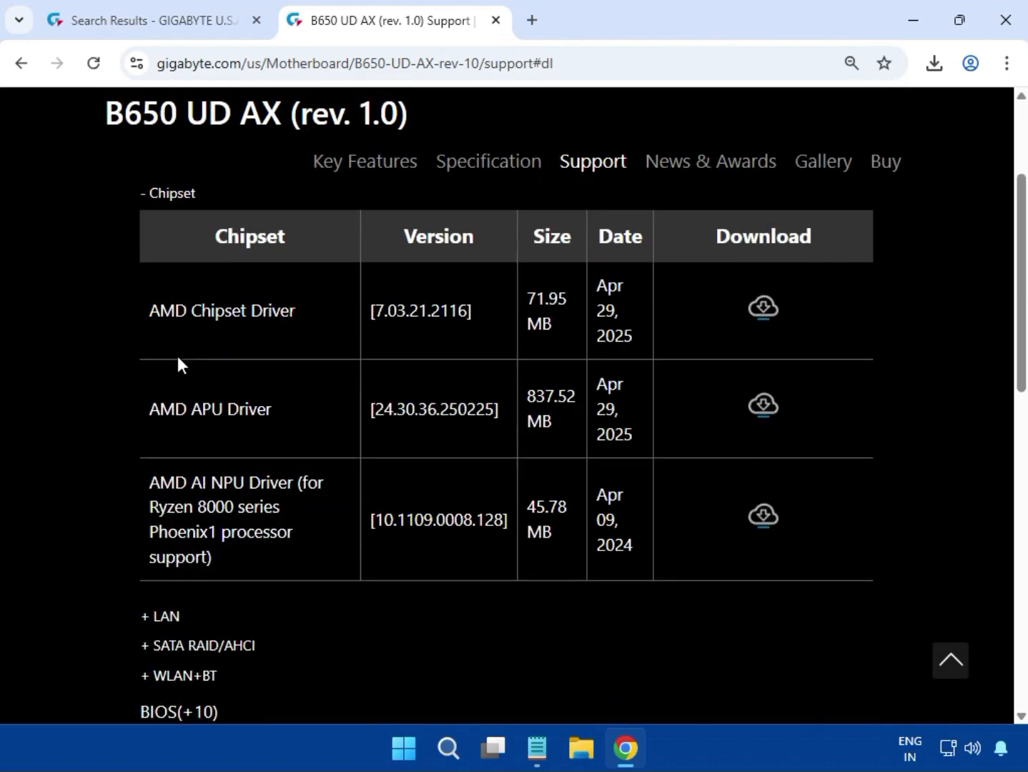
drag(151, 314, 289, 314)
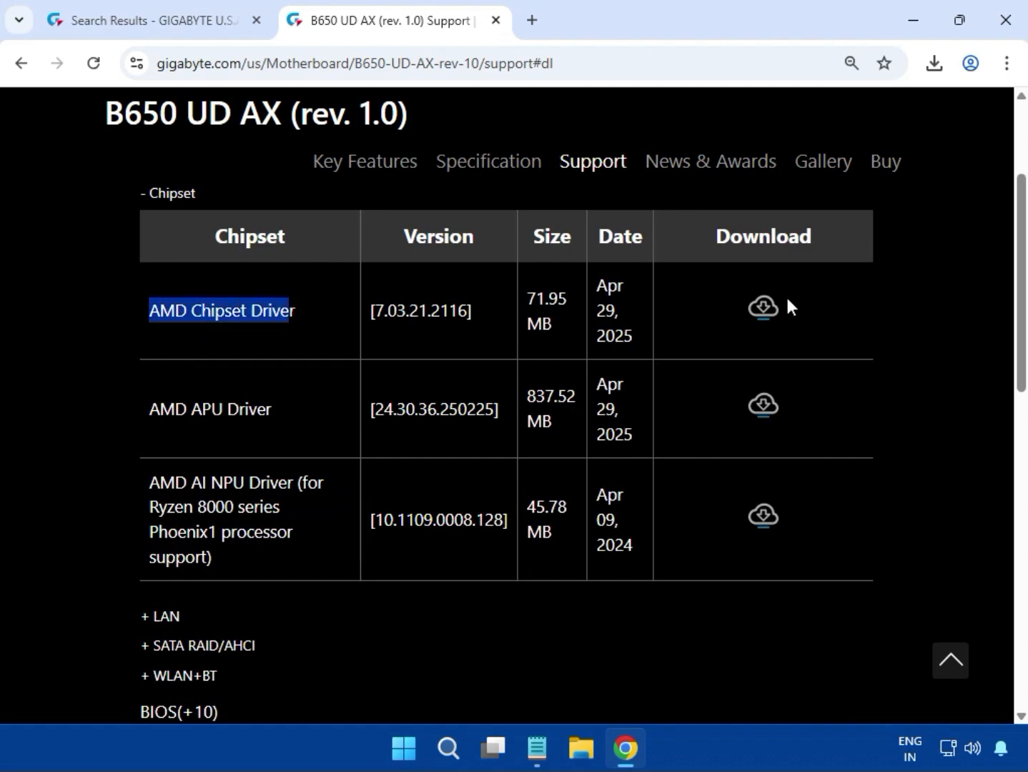
click(764, 307)
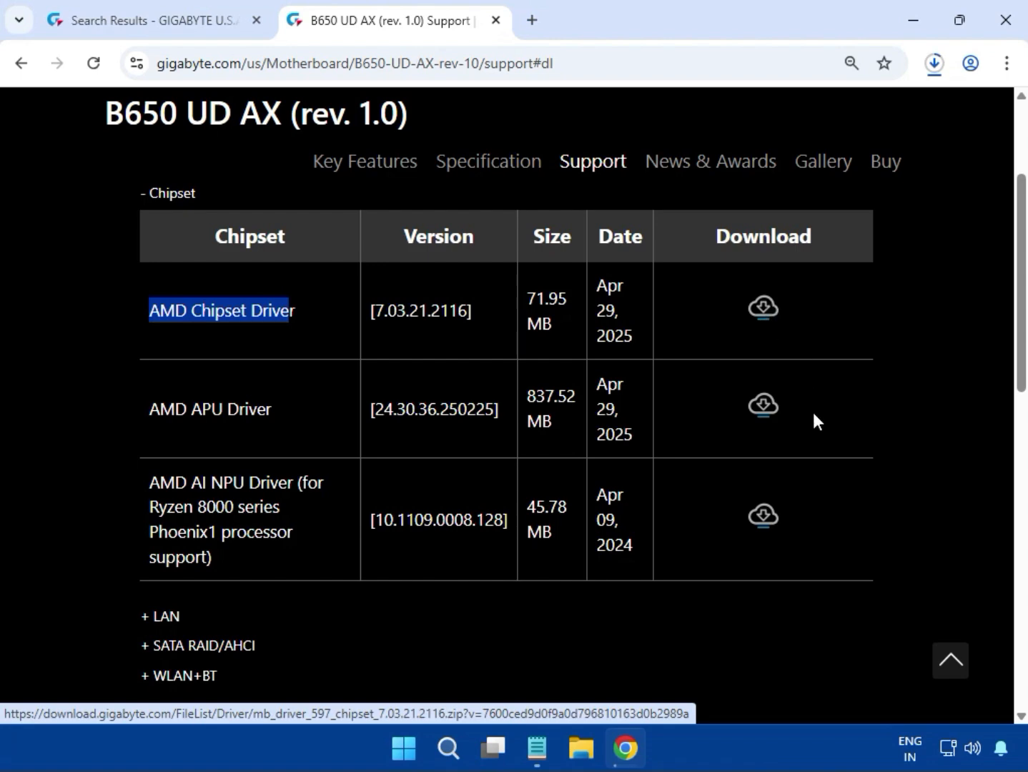
Open the downloaded chipset driver zip from the browser's download history
click(936, 66)
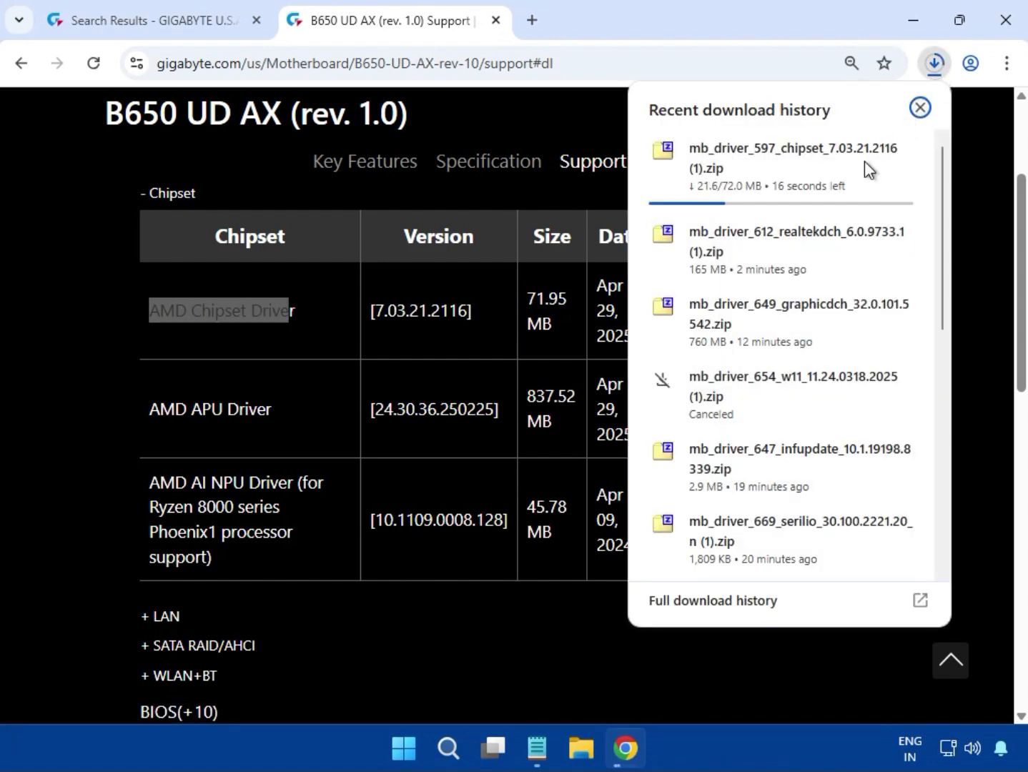
scroll(829, 391, down, 2)
scroll(829, 392, down, 2)
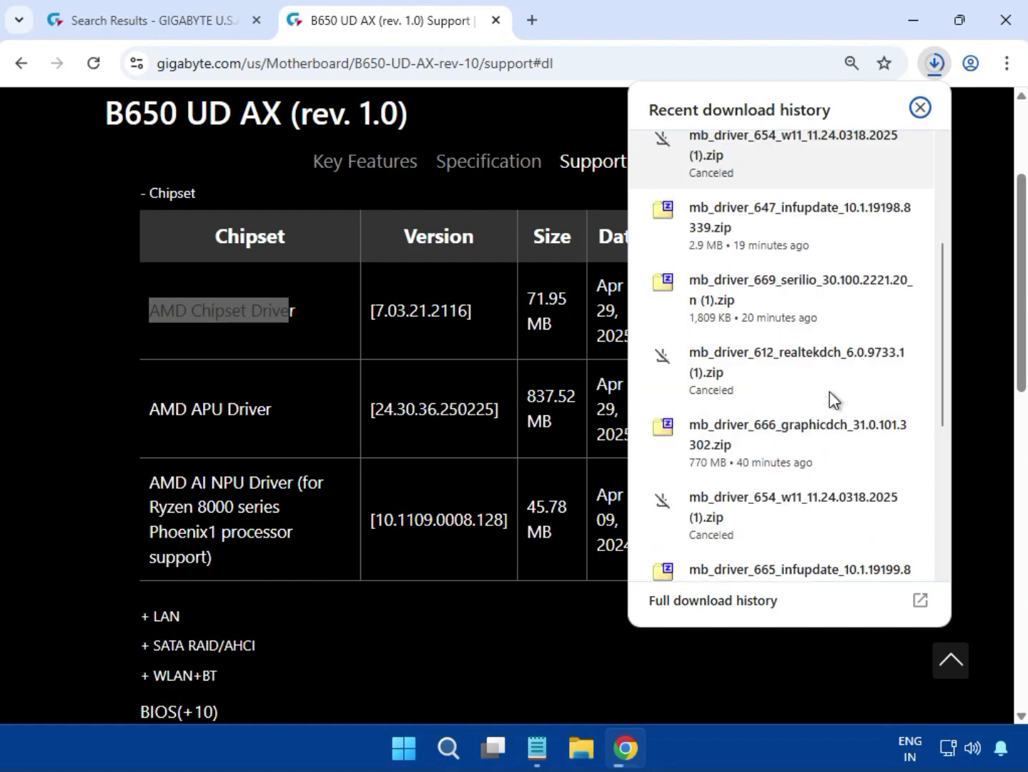
scroll(829, 392, down, 2)
scroll(830, 390, down, 4)
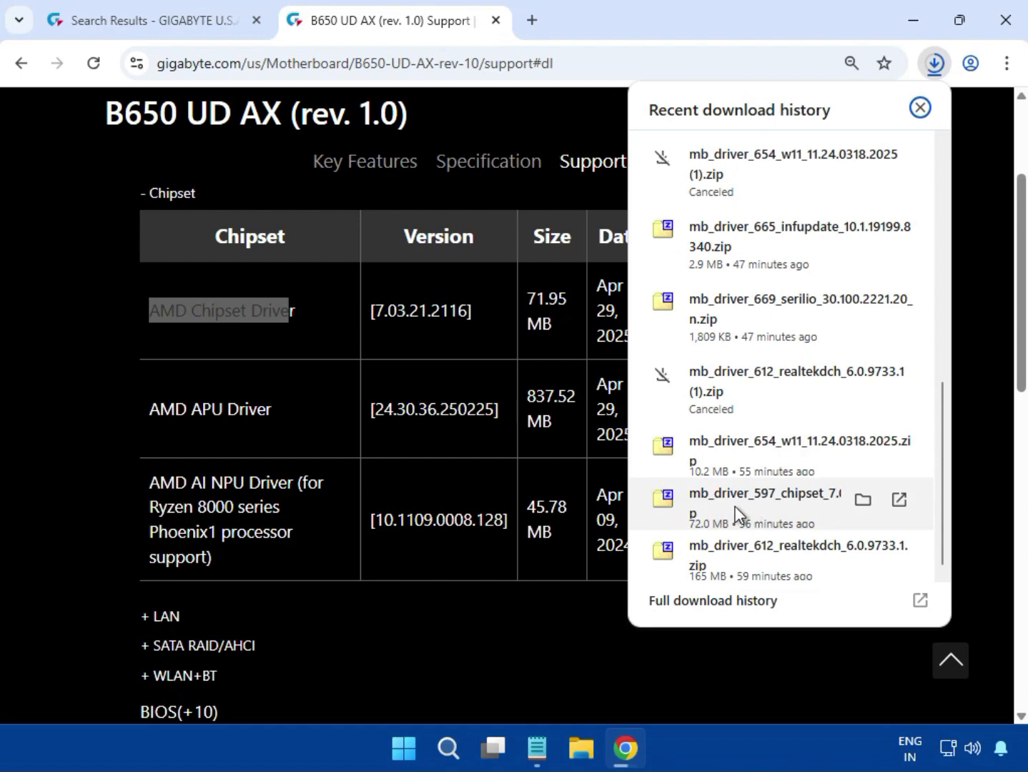
click(798, 508)
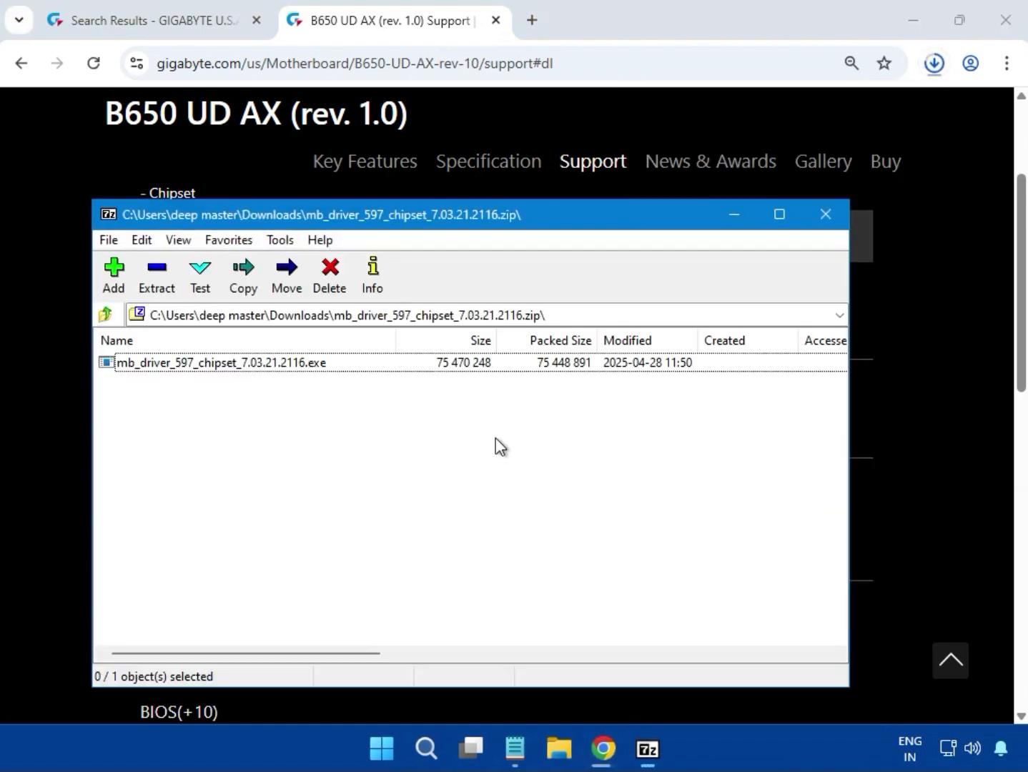
Run the mb_driver_597_chipset_7.03.21.2116.exe installer, allowing it to make changes, and close the archive window
double_click(250, 357)
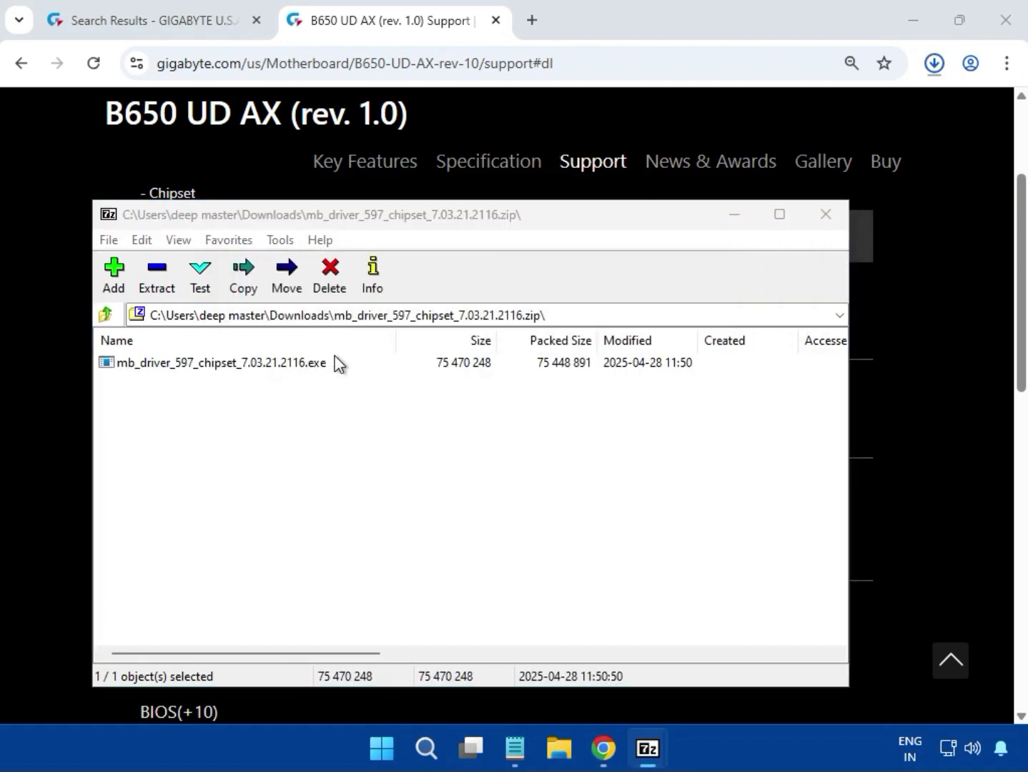
click(449, 362)
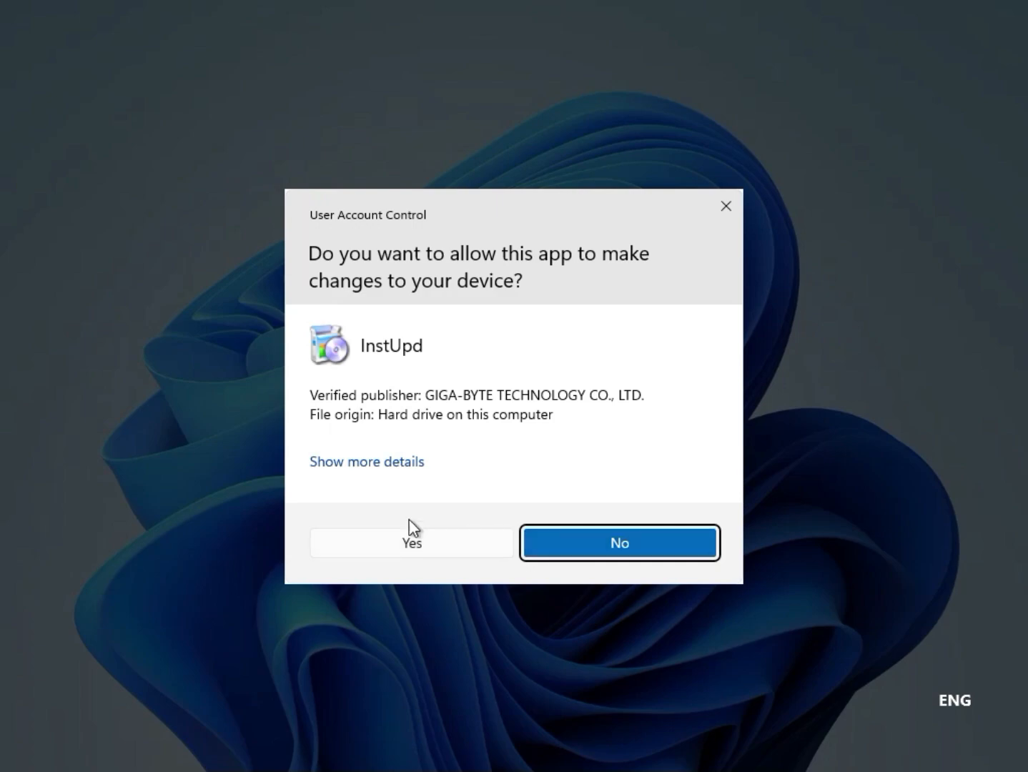
click(413, 547)
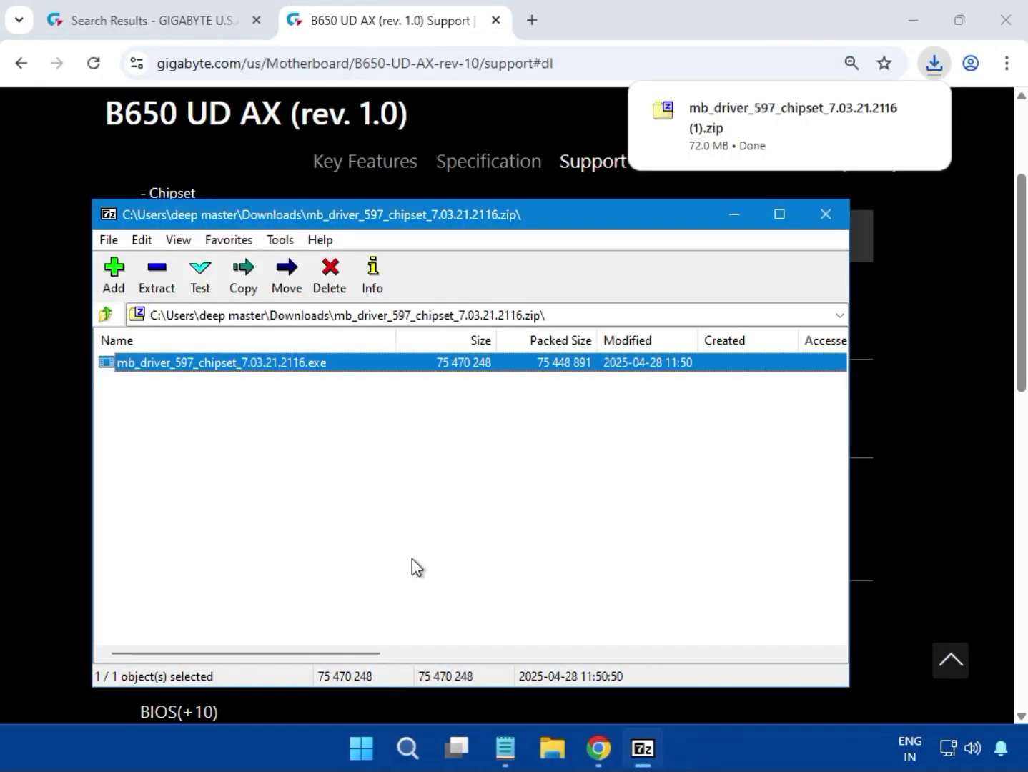
click(826, 216)
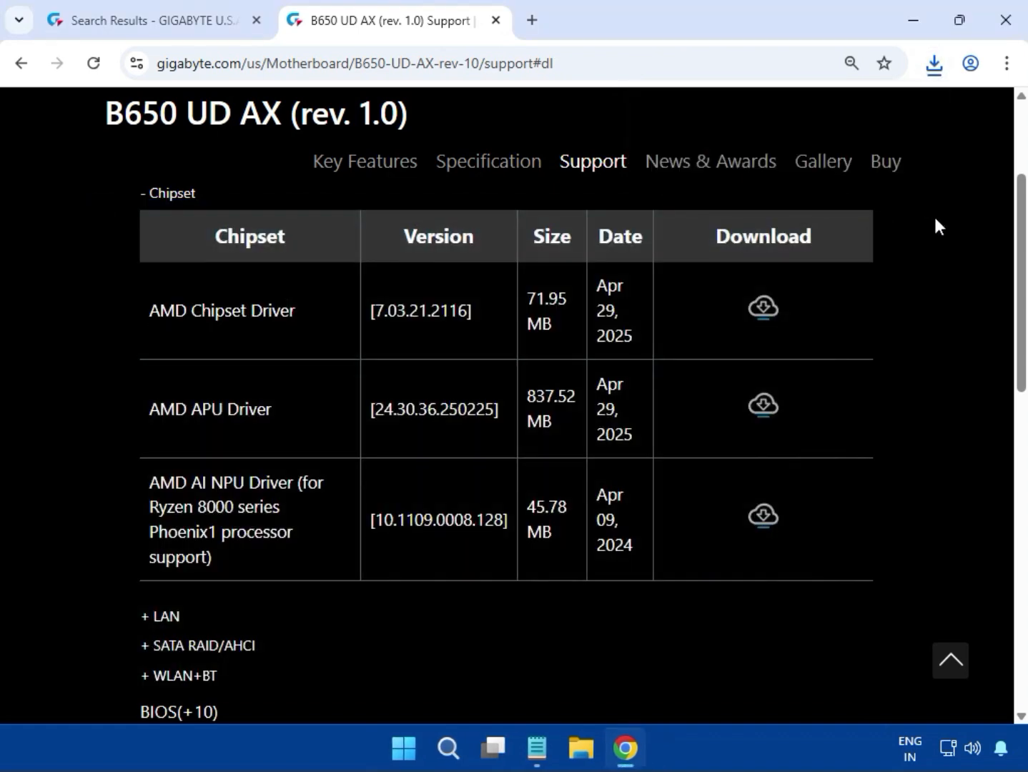
Expand the LAN driver section to show the Realtek LAN drivers
scroll(934, 219, up, 5)
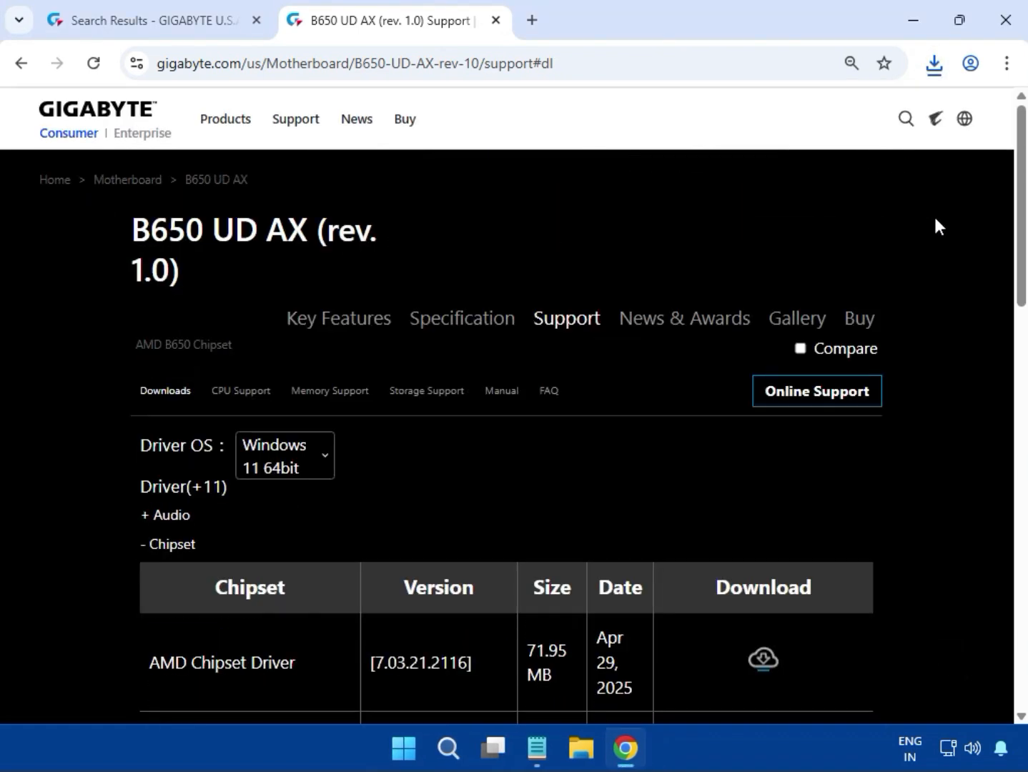
scroll(946, 286, down, 6)
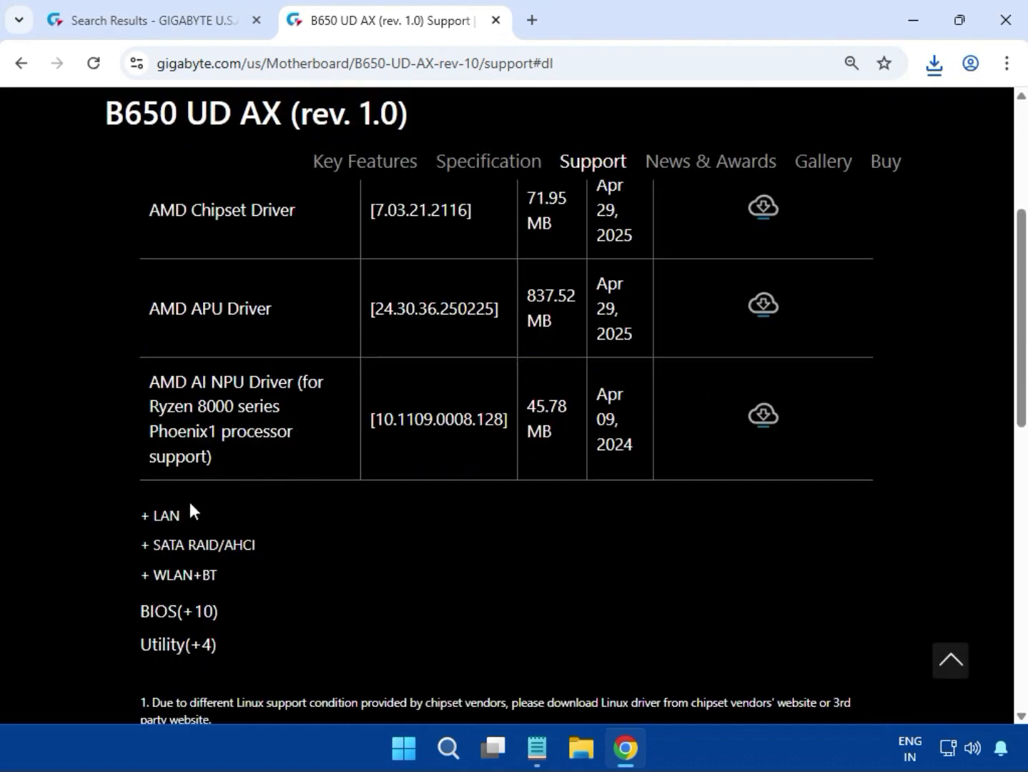
double_click(176, 518)
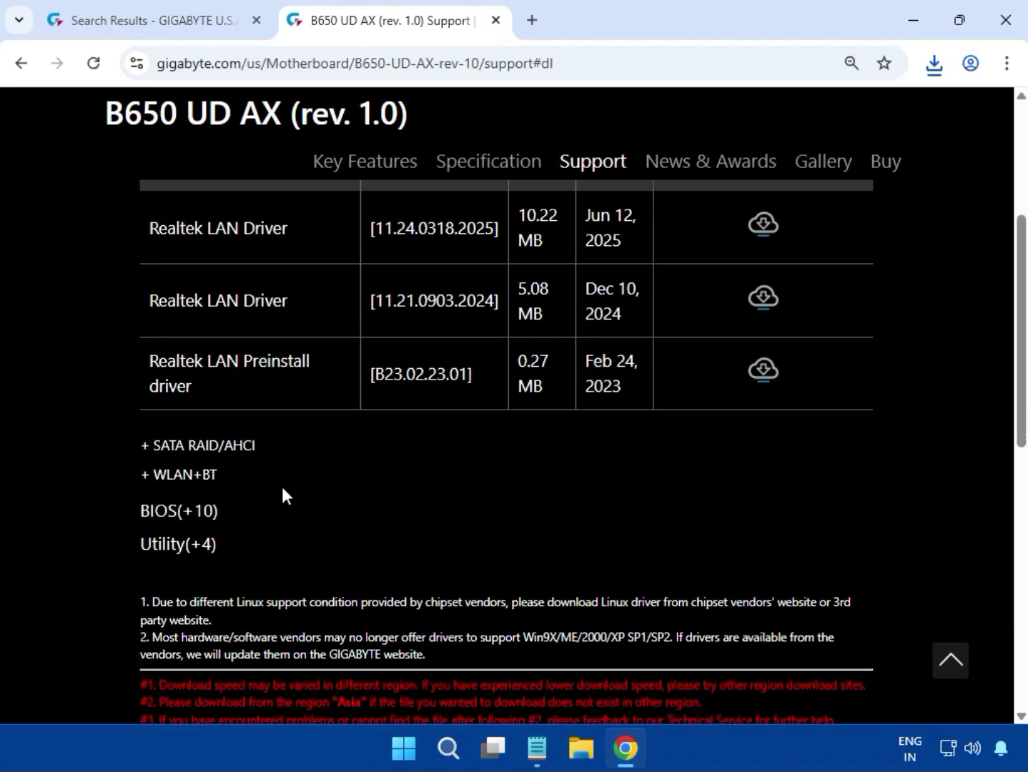
drag(147, 328, 628, 325)
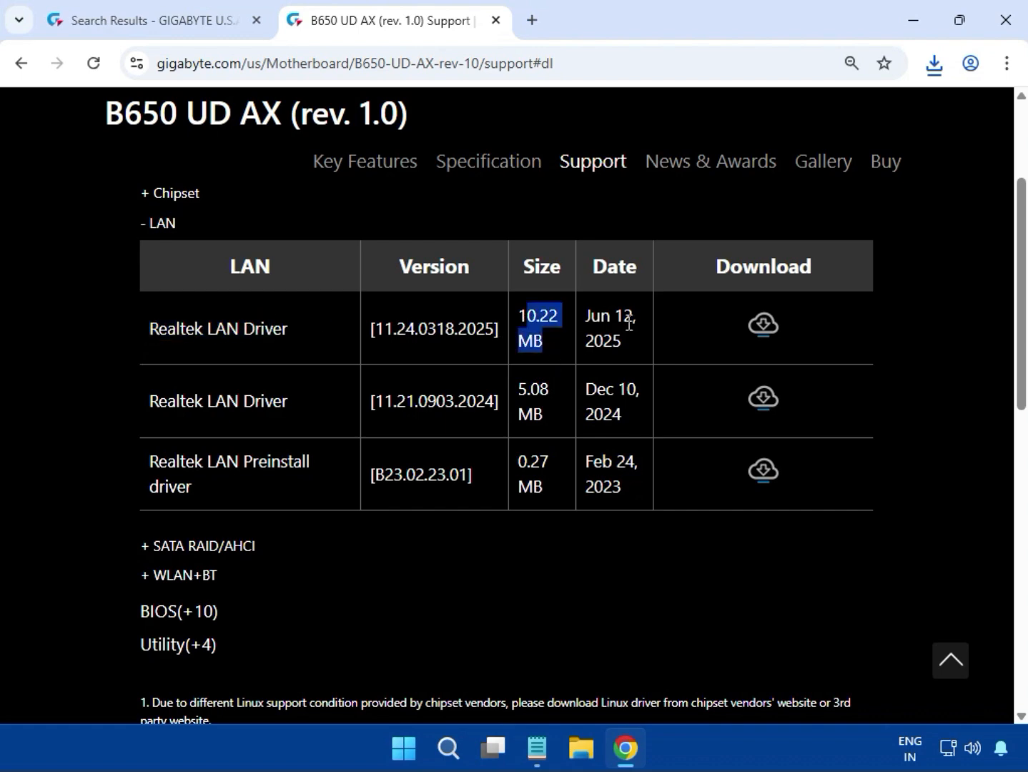
Download the Realtek LAN Driver [11.24.0318.2025] and open its zip from the browser's download history
click(771, 329)
click(934, 71)
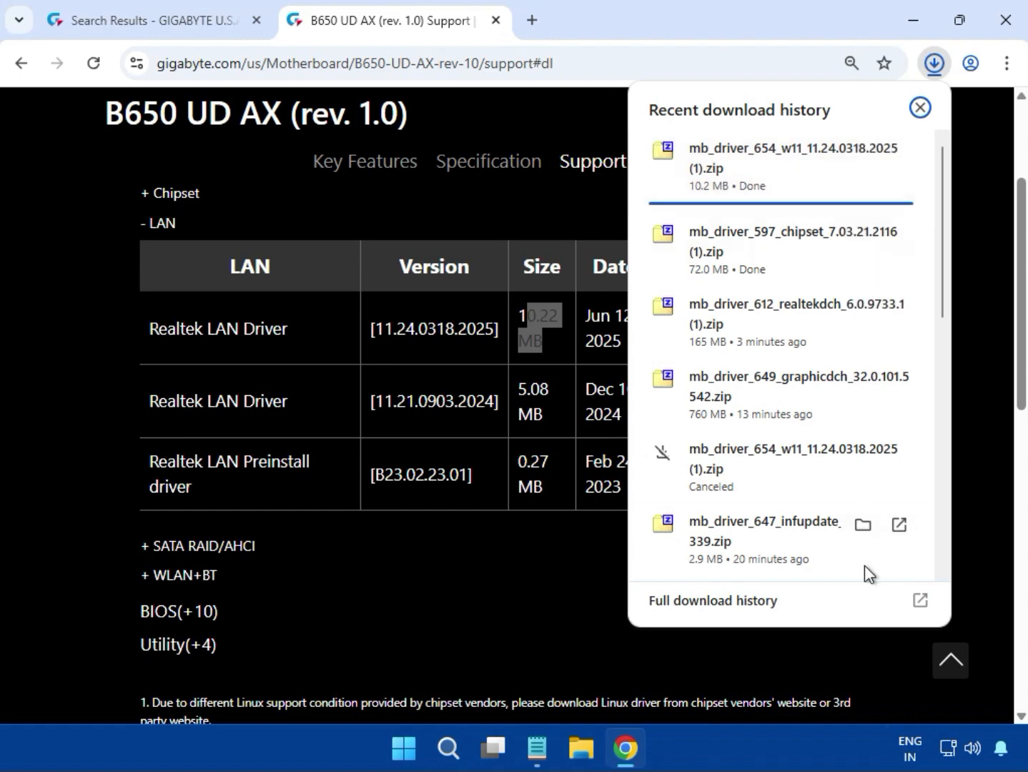
scroll(781, 564, down, 5)
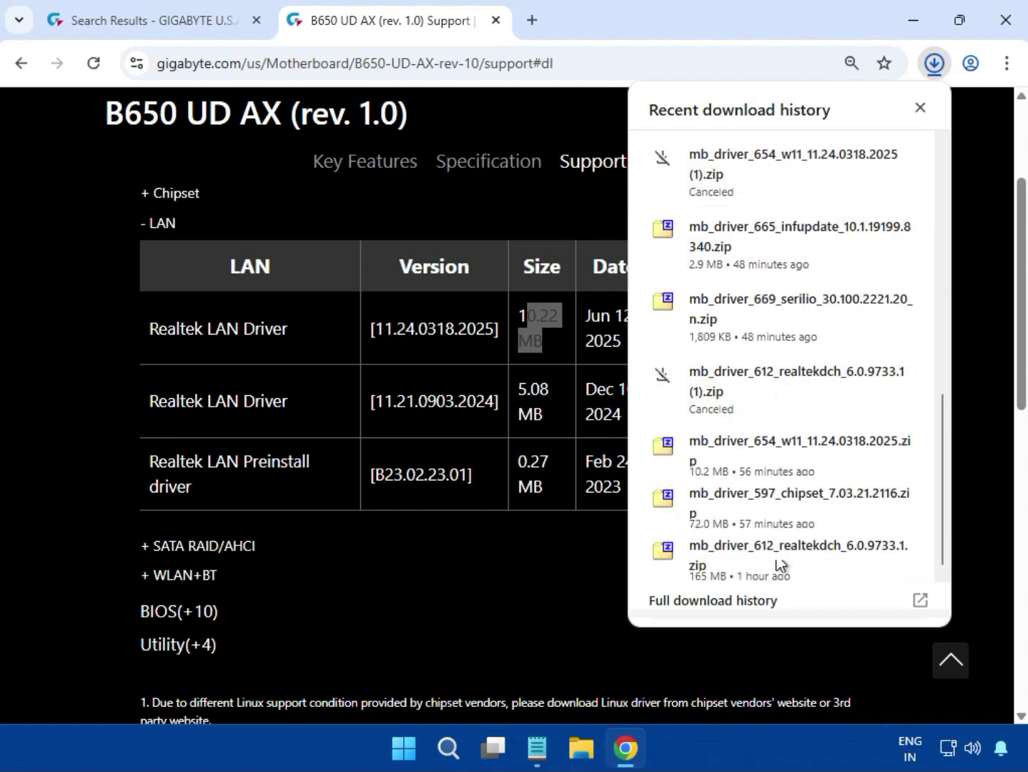
click(719, 463)
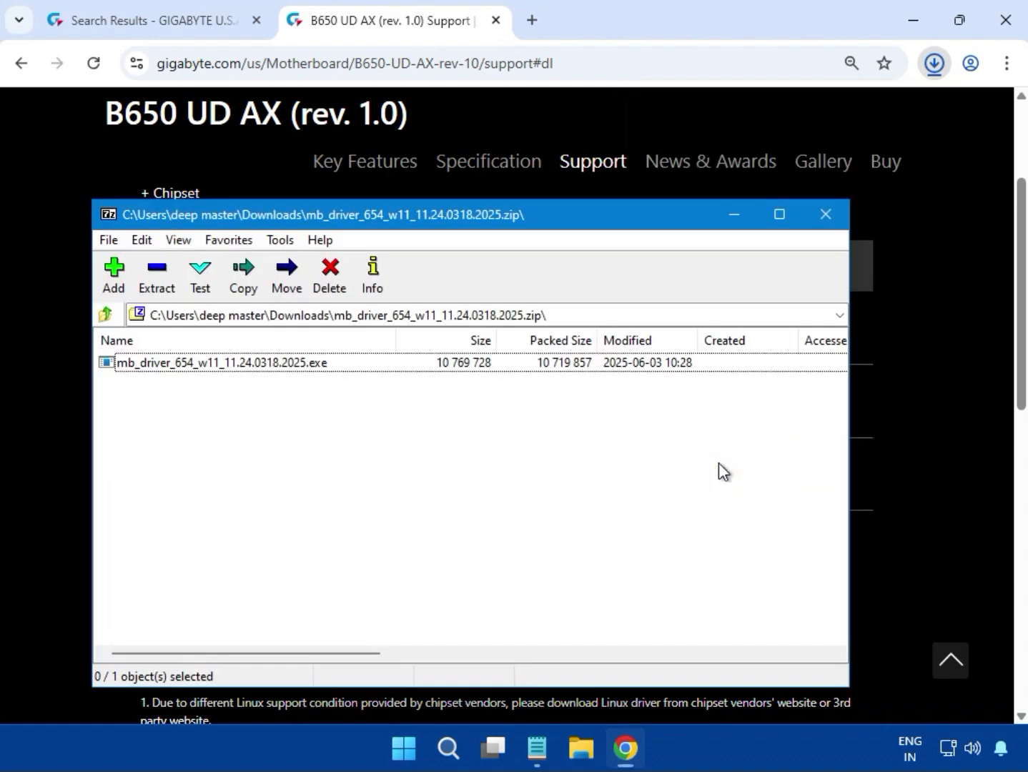
Run the mb_driver_654_w11_11.24.0318.2025.exe LAN installer, allowing it to make changes, and close the archive window
double_click(244, 364)
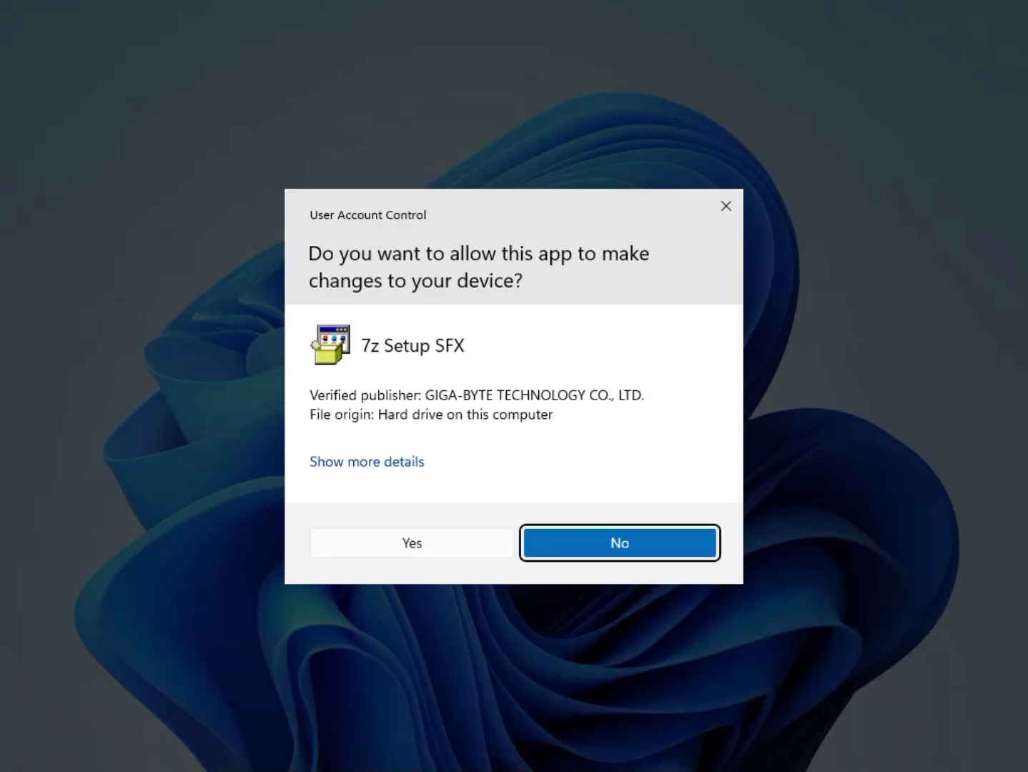
click(429, 543)
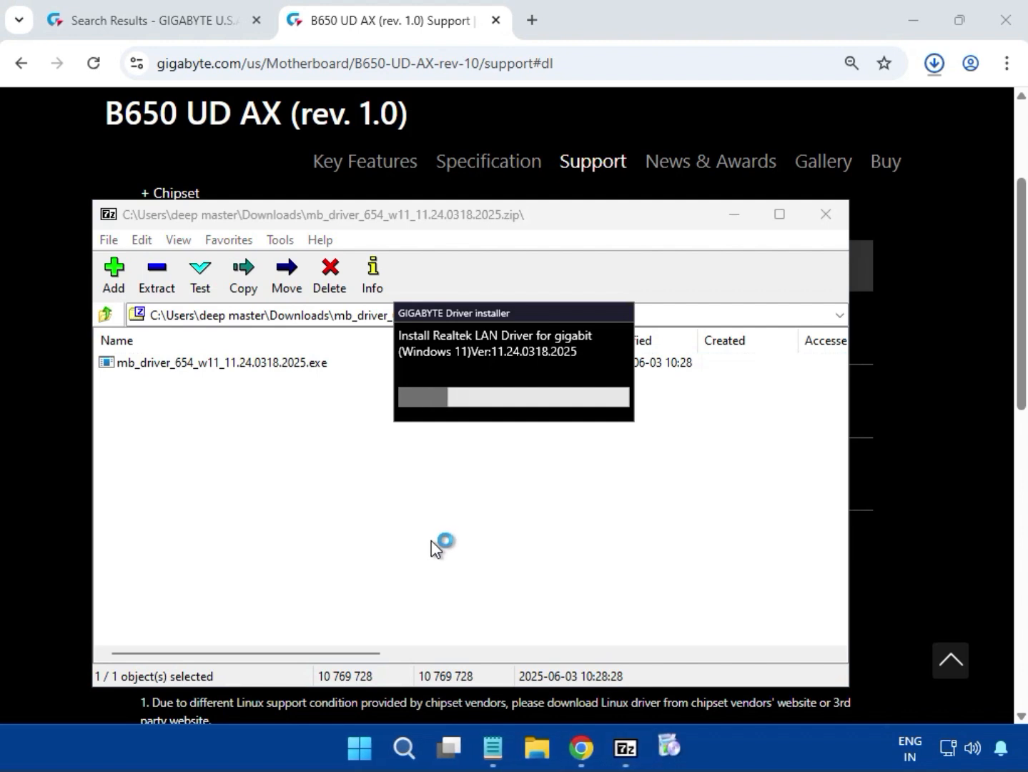
drag(492, 314, 492, 407)
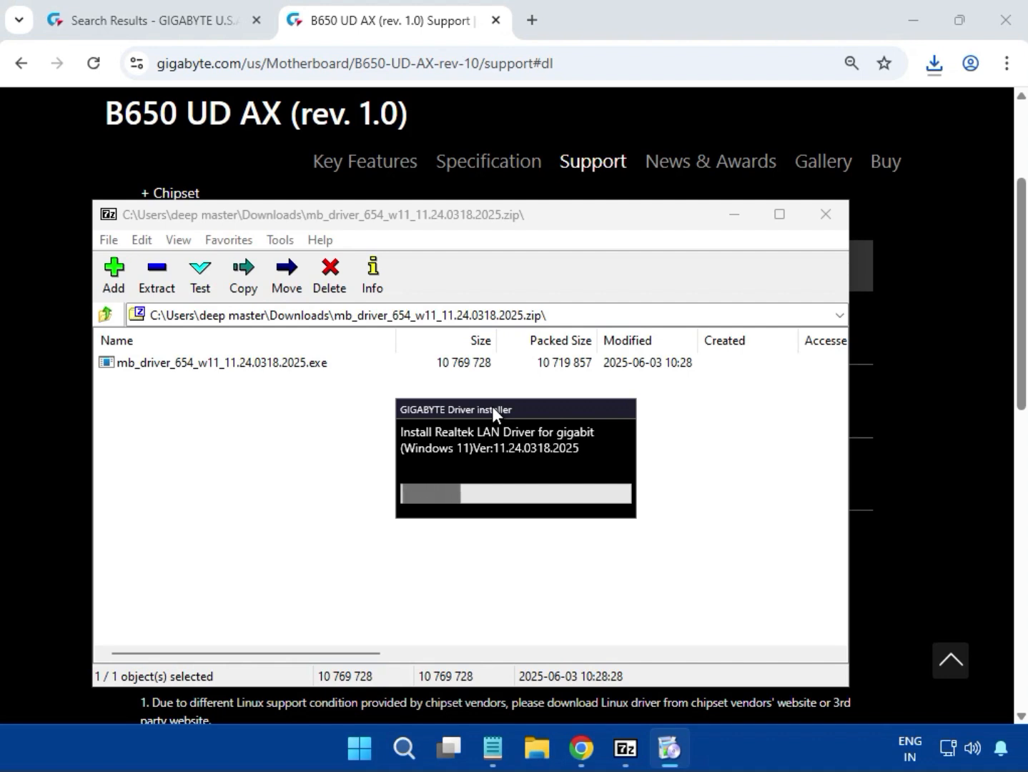
drag(492, 407, 433, 427)
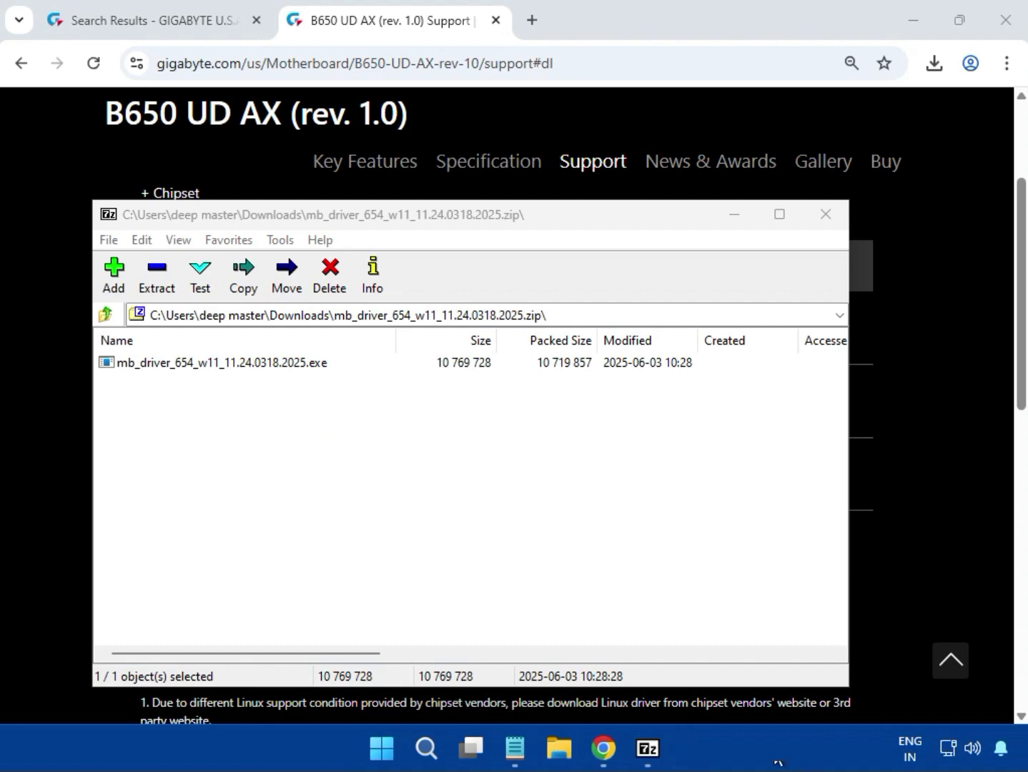
click(826, 216)
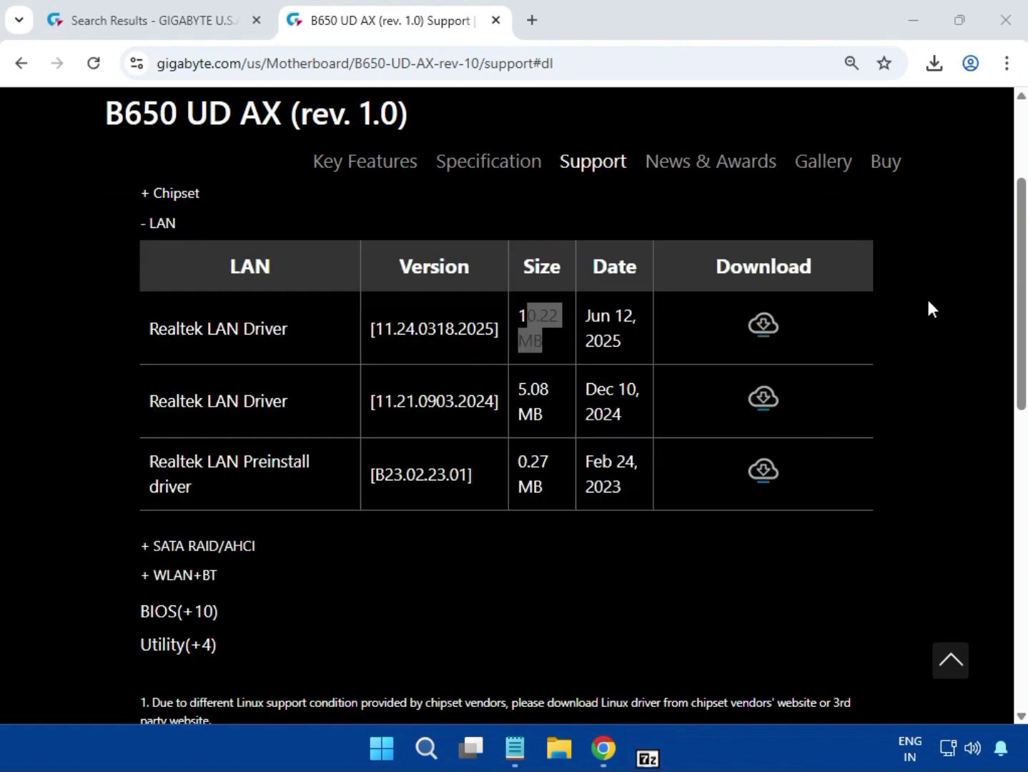
Expand the WLAN+BT driver section and download the Realtek 8851 Bluetooth driver
scroll(952, 333, up, 5)
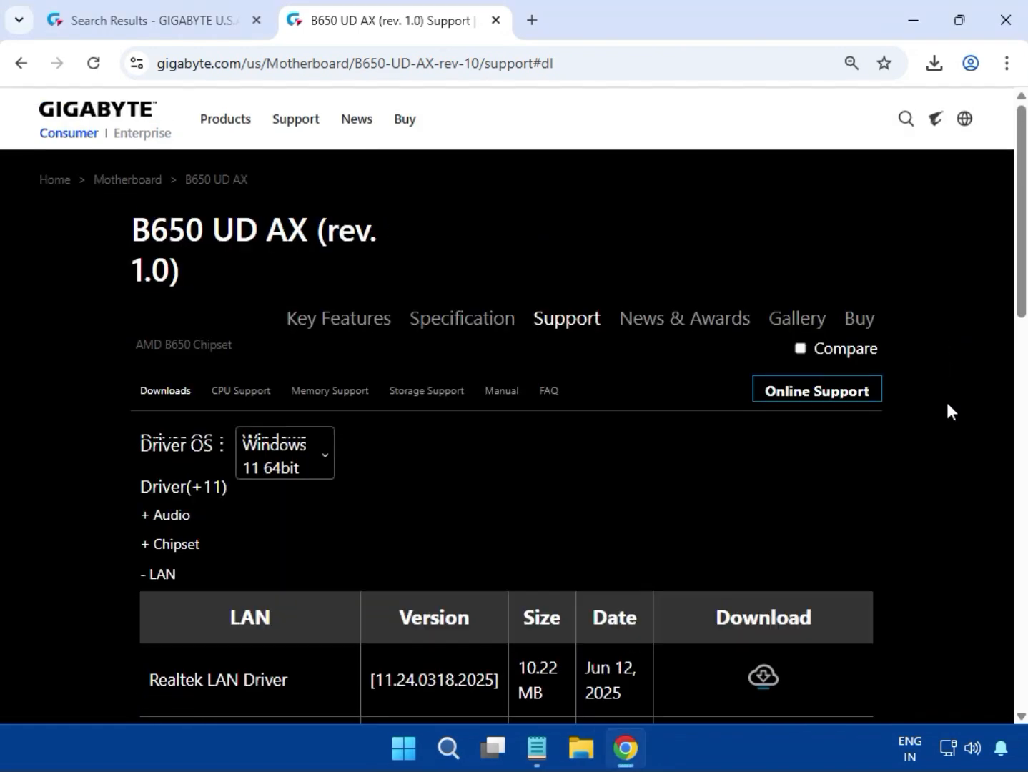
scroll(946, 411, down, 6)
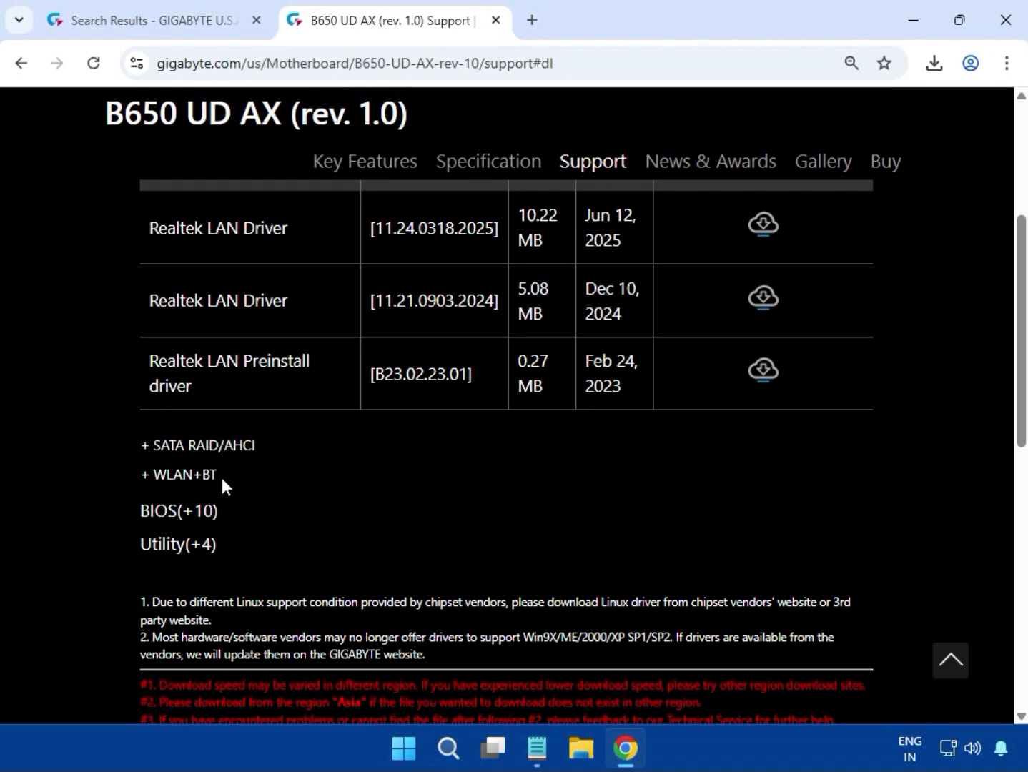
double_click(205, 475)
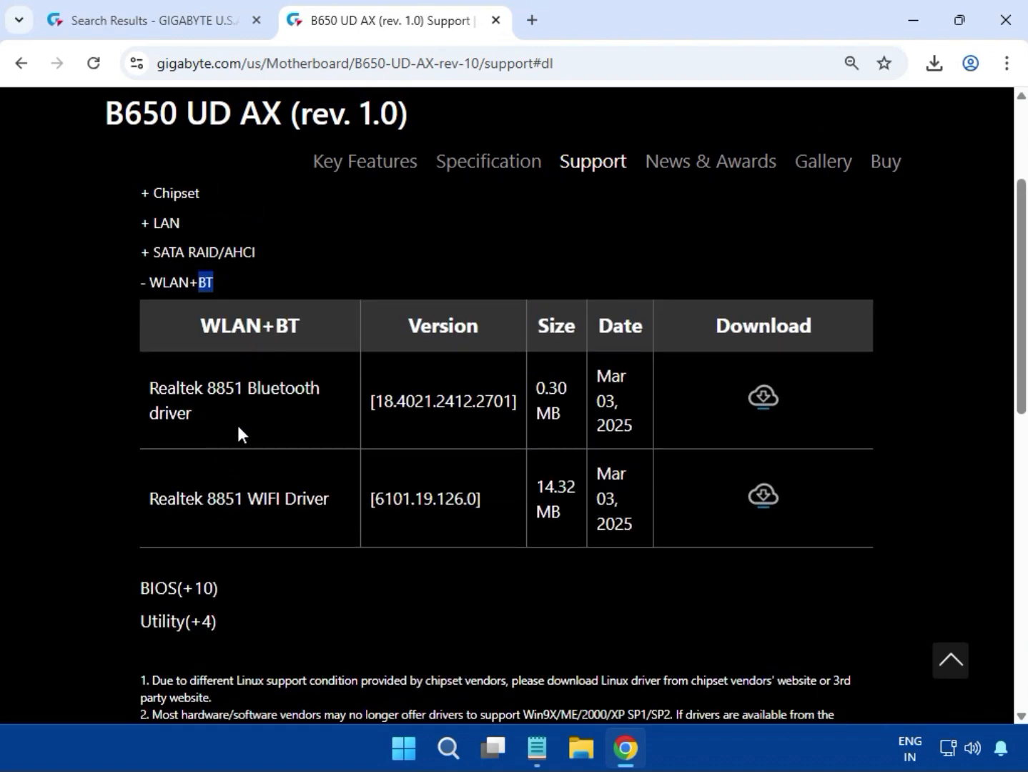
drag(248, 386, 255, 411)
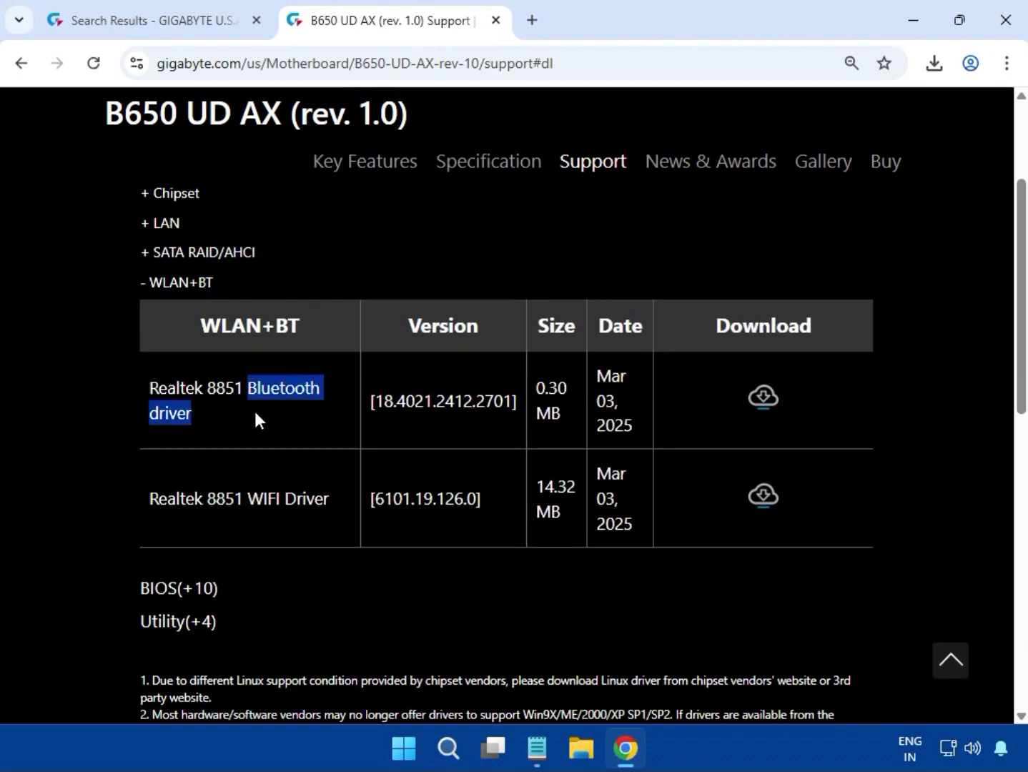
click(764, 401)
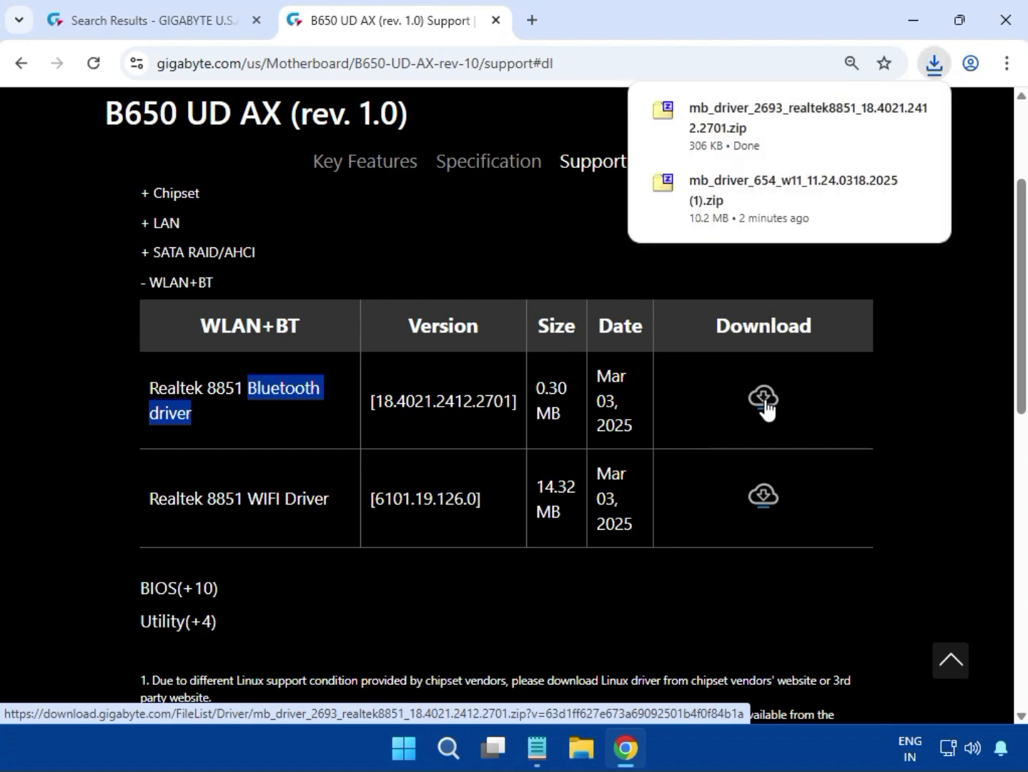
Open the Bluetooth driver zip and run mb_driver_2693_realtek8851_18.4021.2412.2701.exe, allowing changes, and close the archive window
click(773, 135)
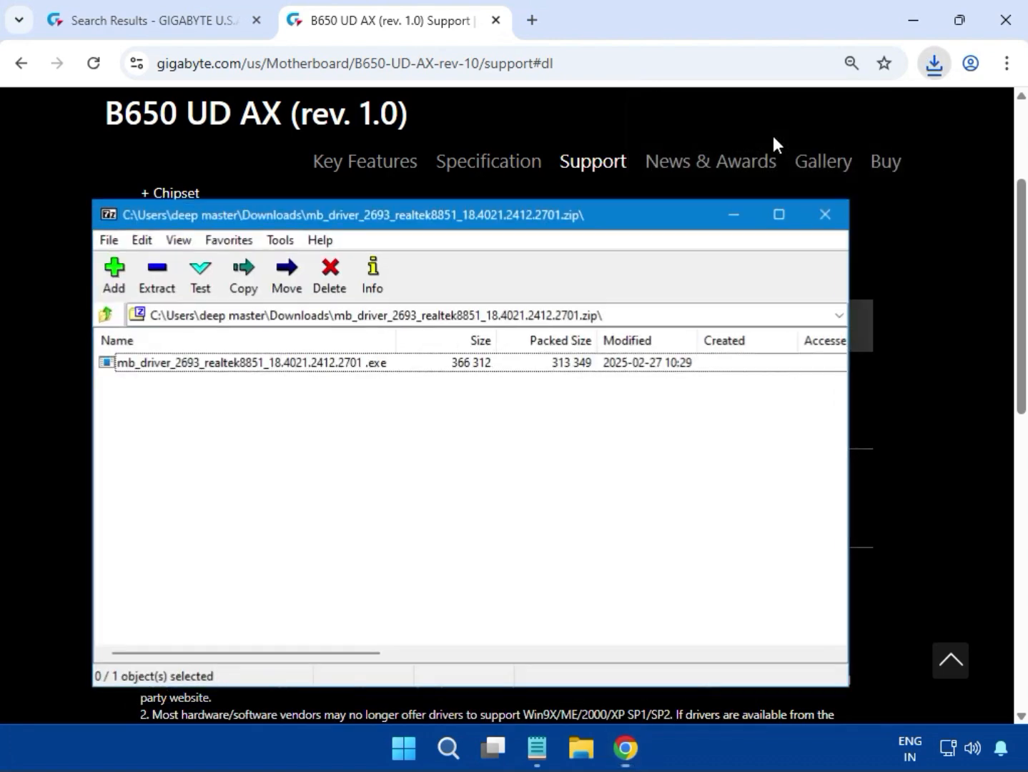
double_click(317, 361)
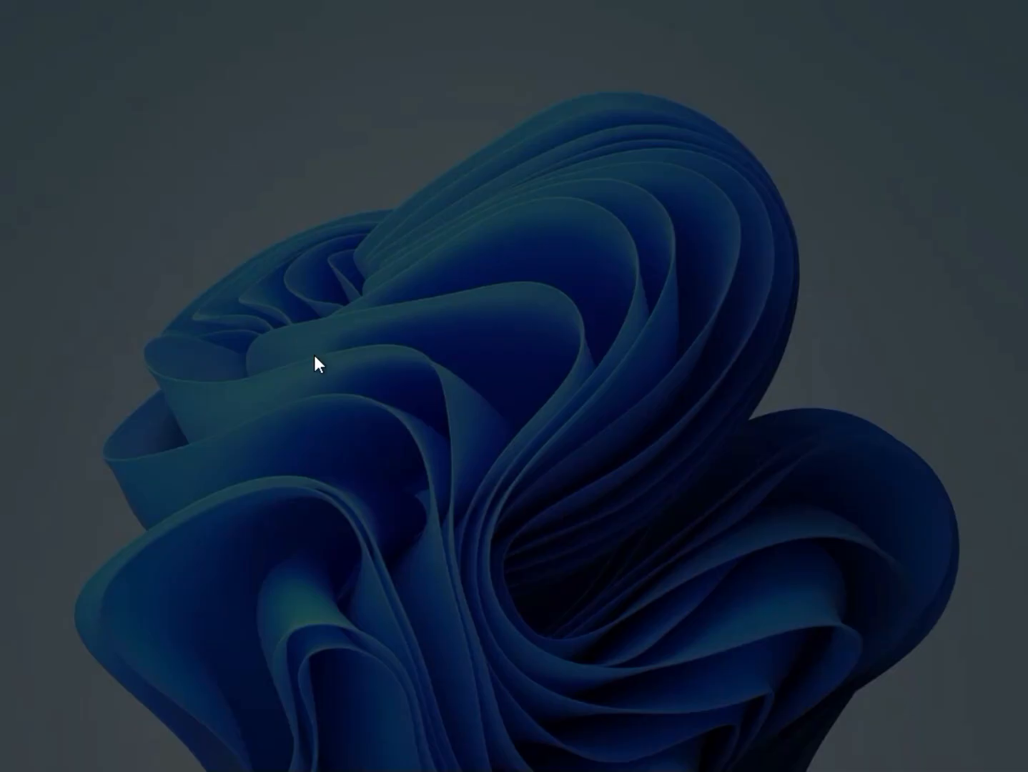
click(391, 535)
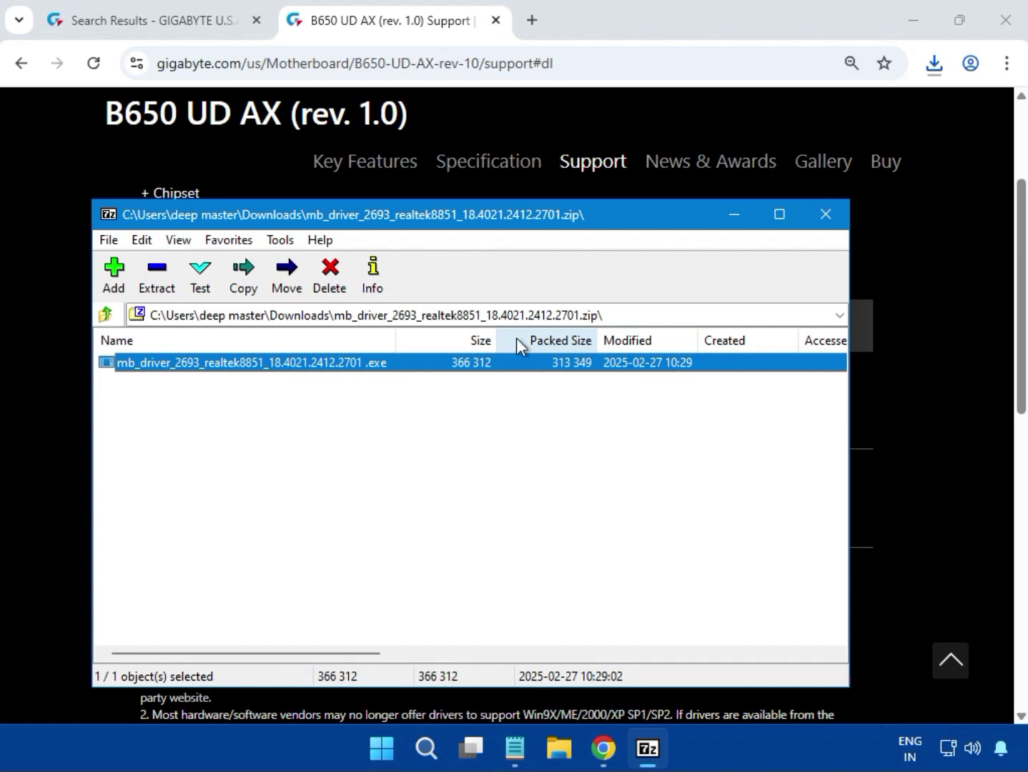
click(826, 216)
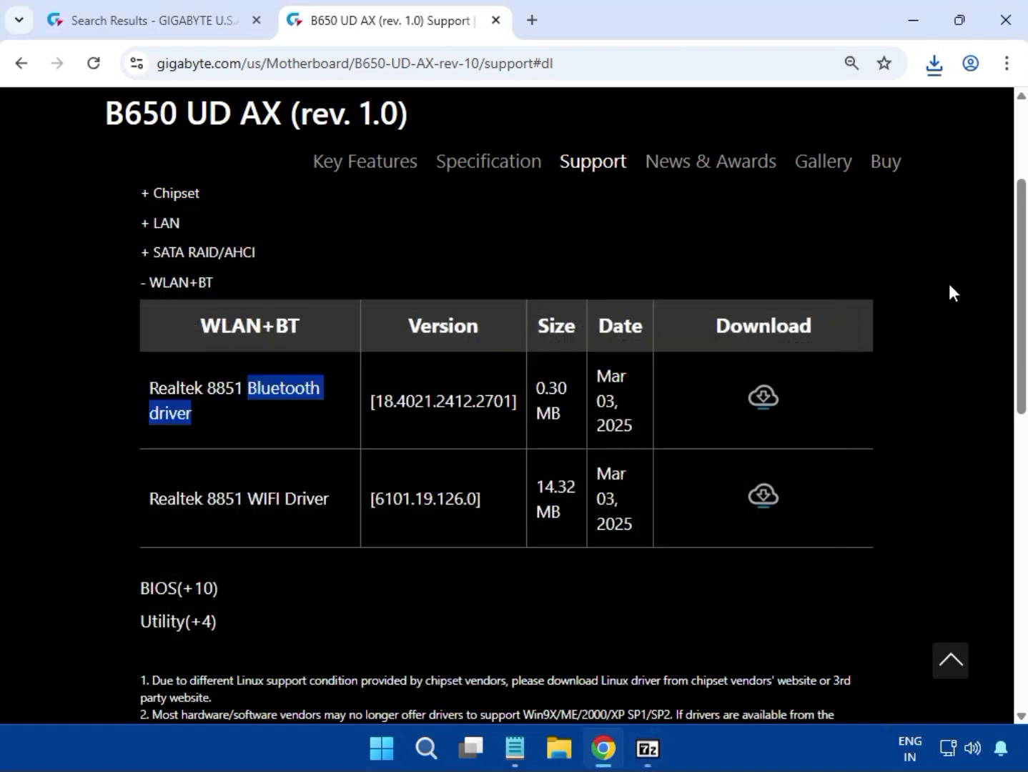
Download the Realtek 8851 WIFI Driver [6101.19.126.0] from the WLAN+BT section
scroll(950, 289, up, 5)
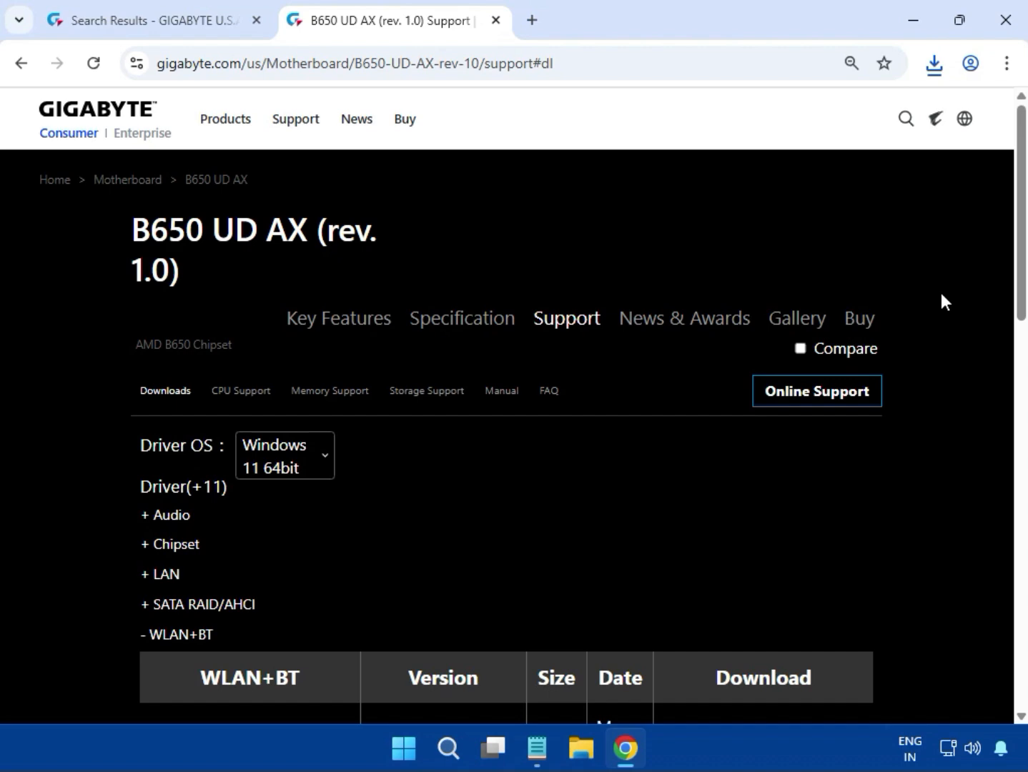
scroll(933, 292, down, 5)
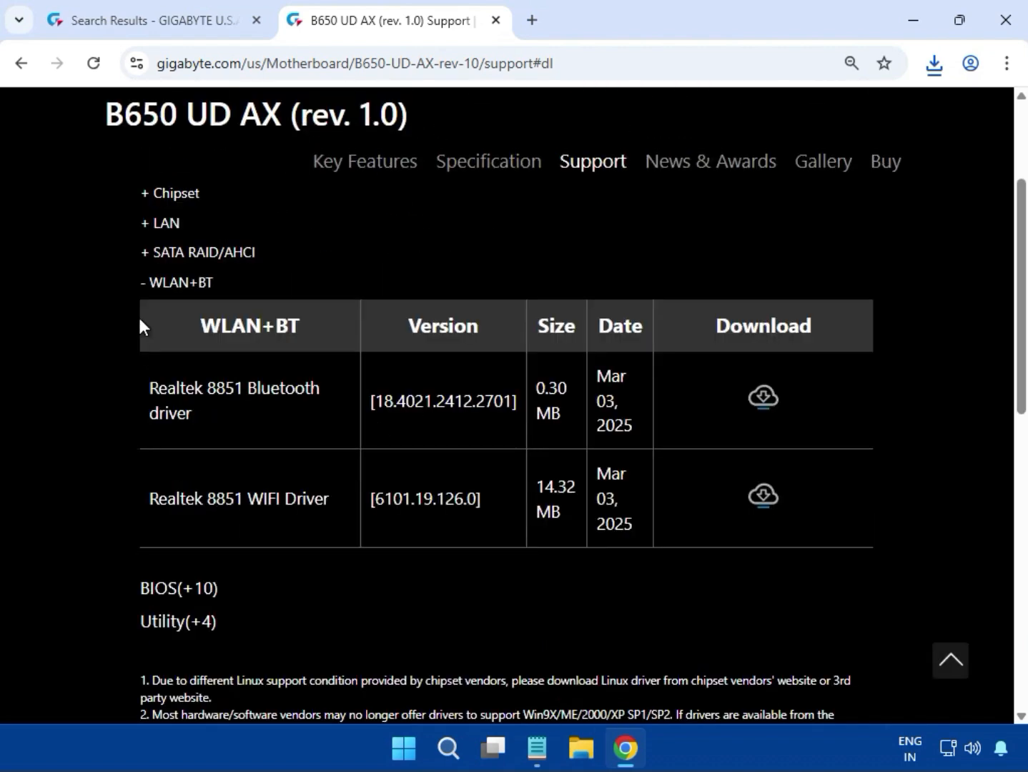
drag(149, 286, 189, 285)
click(198, 279)
drag(248, 487, 333, 498)
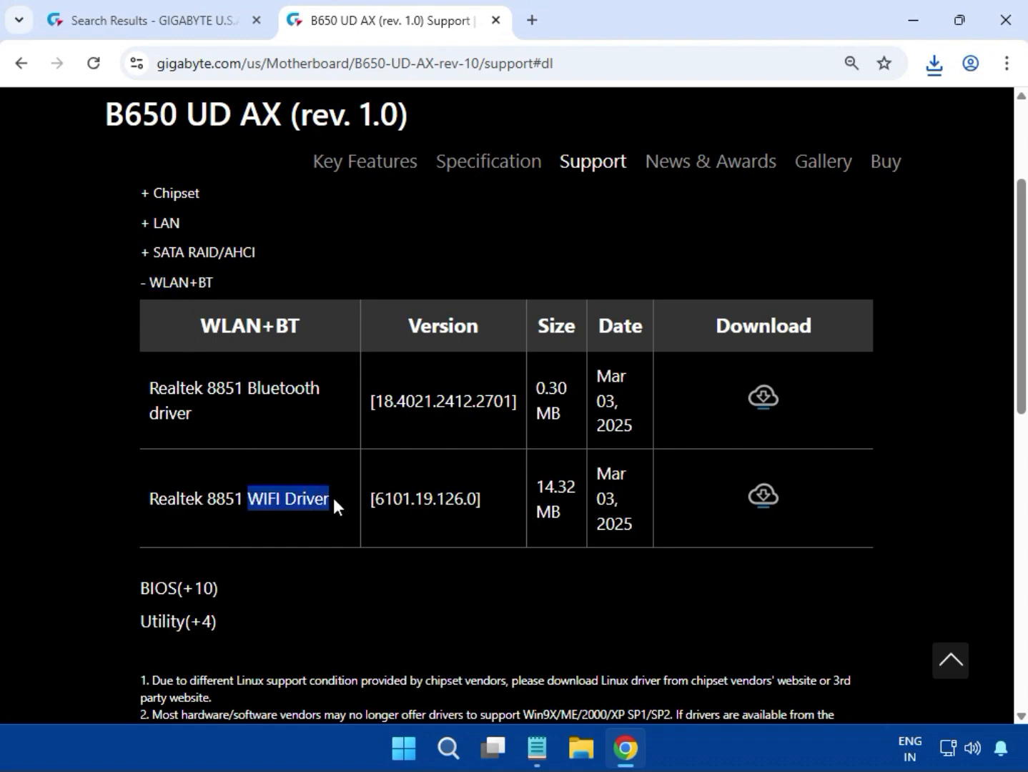
click(752, 492)
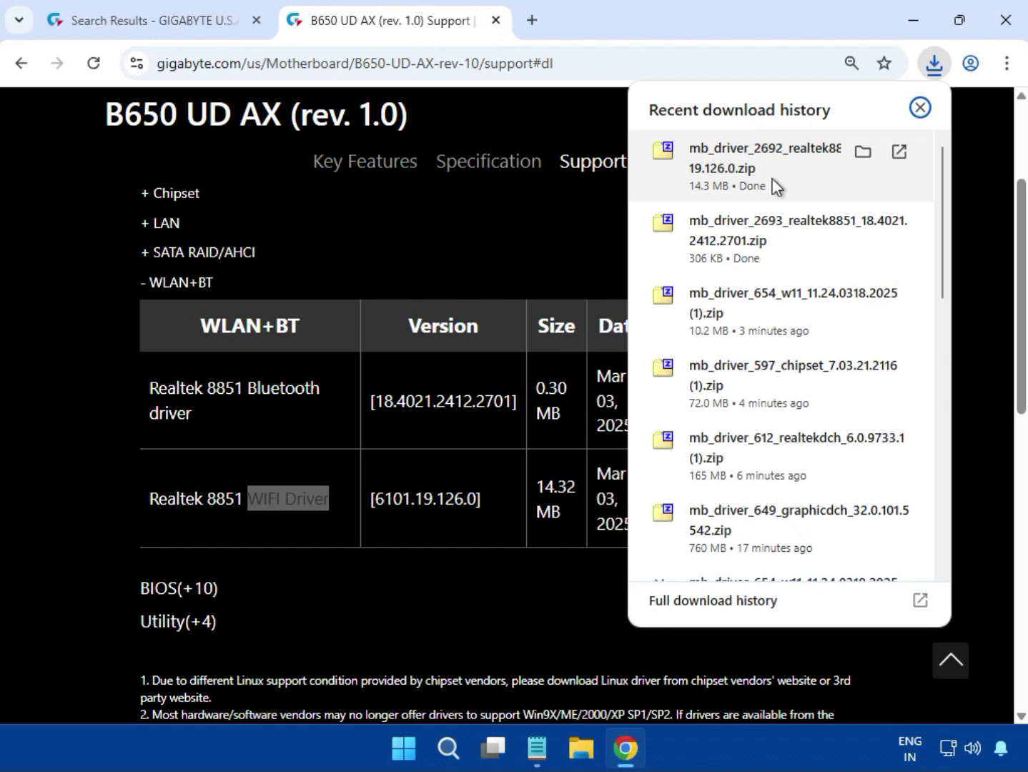
Open the WiFi driver zip and run mb_driver_2692_realtek8851wifi_6101.19.126.0.exe, allowing changes, and close the archive window
click(776, 183)
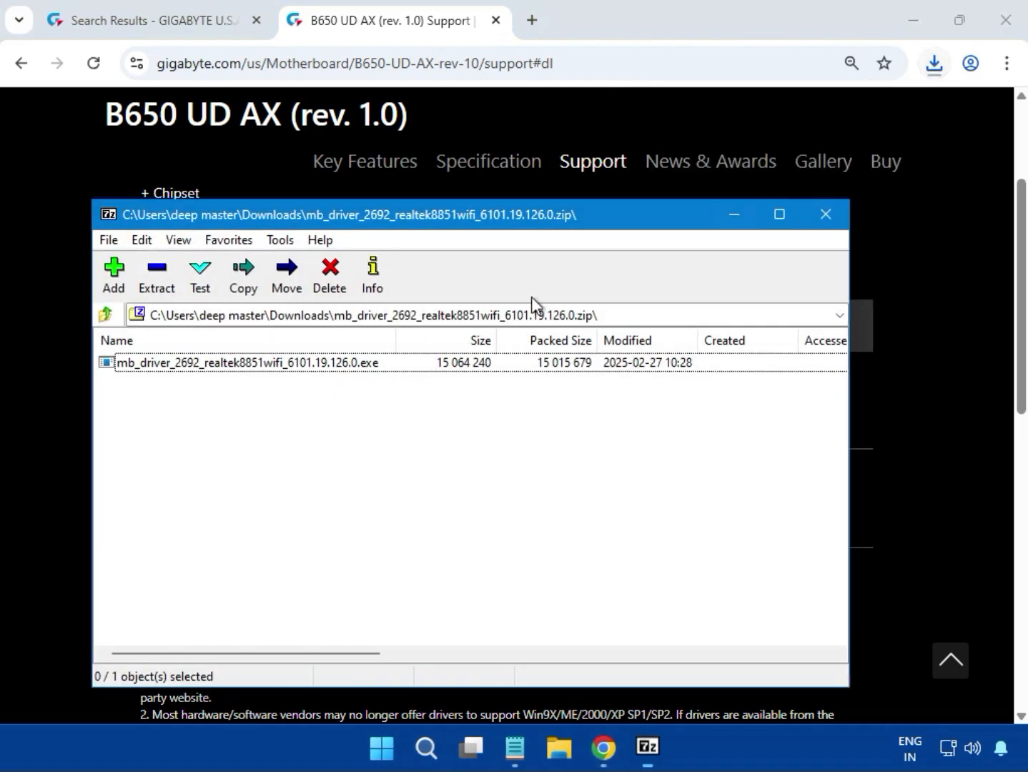
double_click(316, 362)
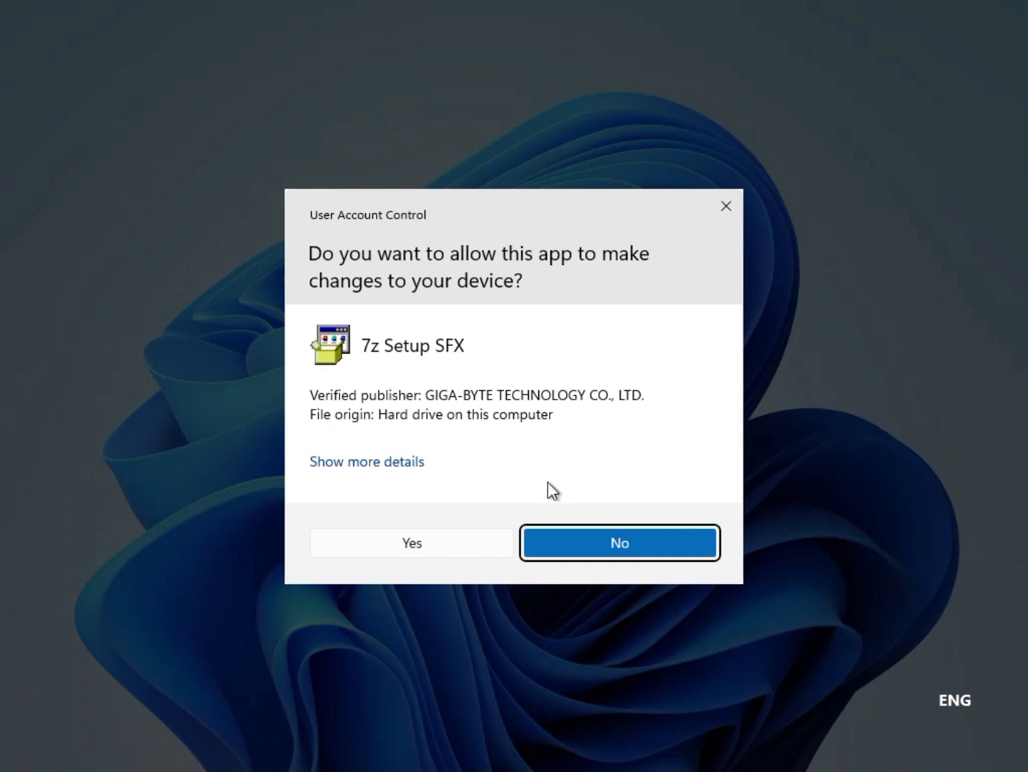
click(459, 544)
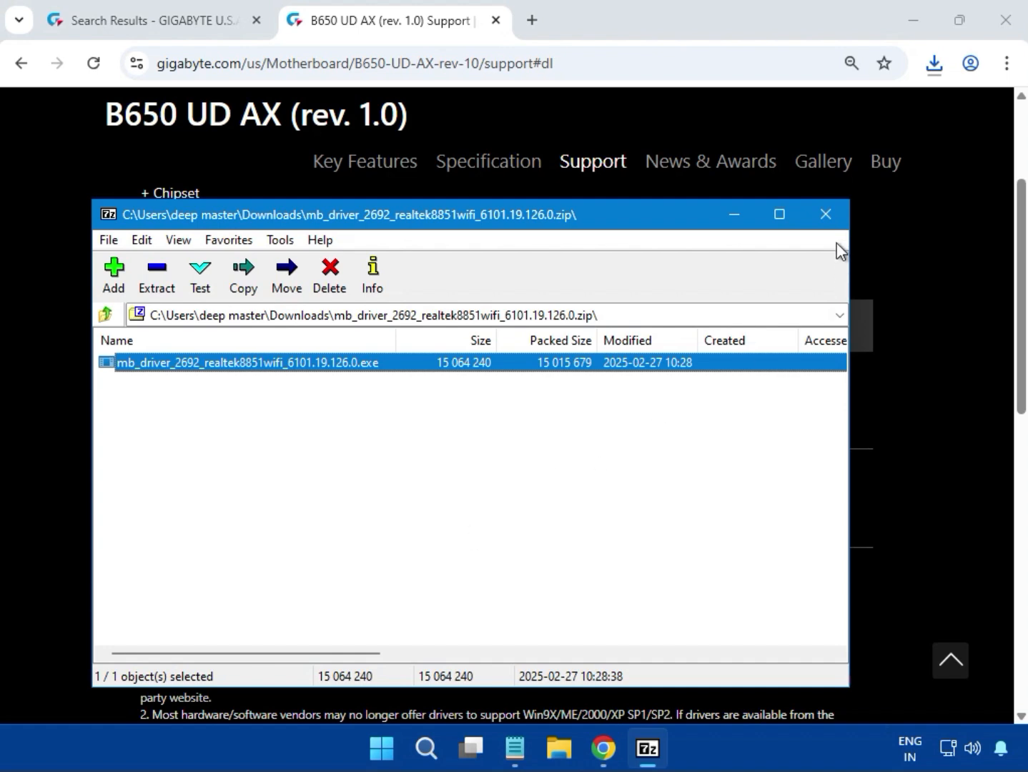
click(825, 216)
scroll(928, 300, down, 1)
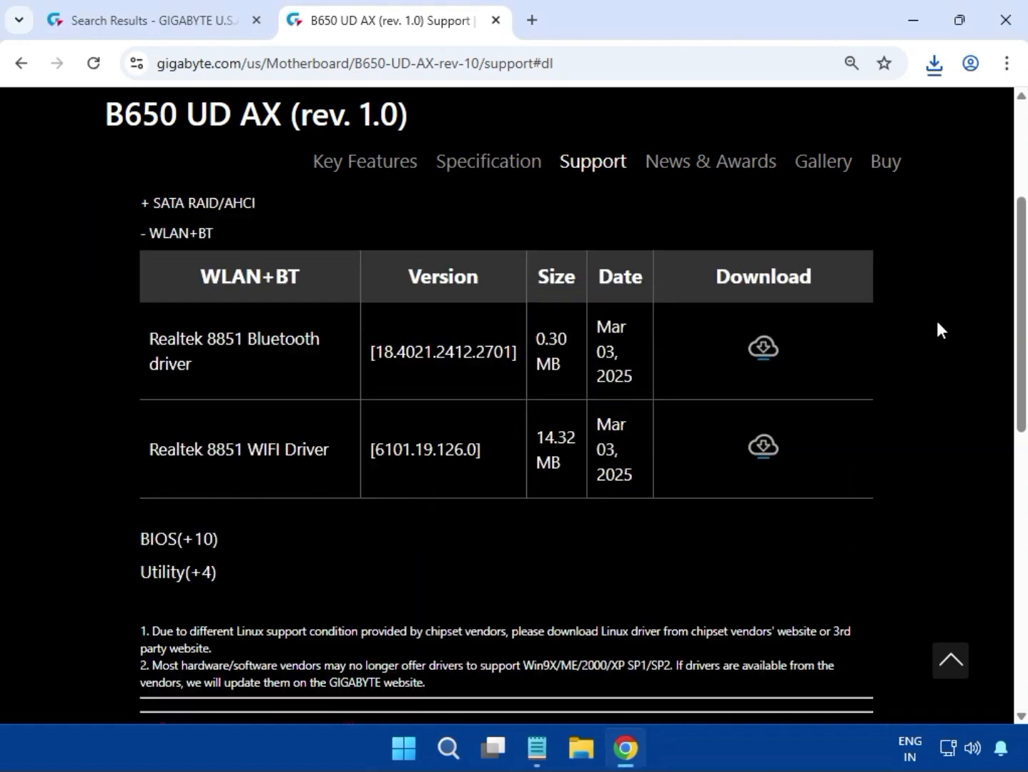